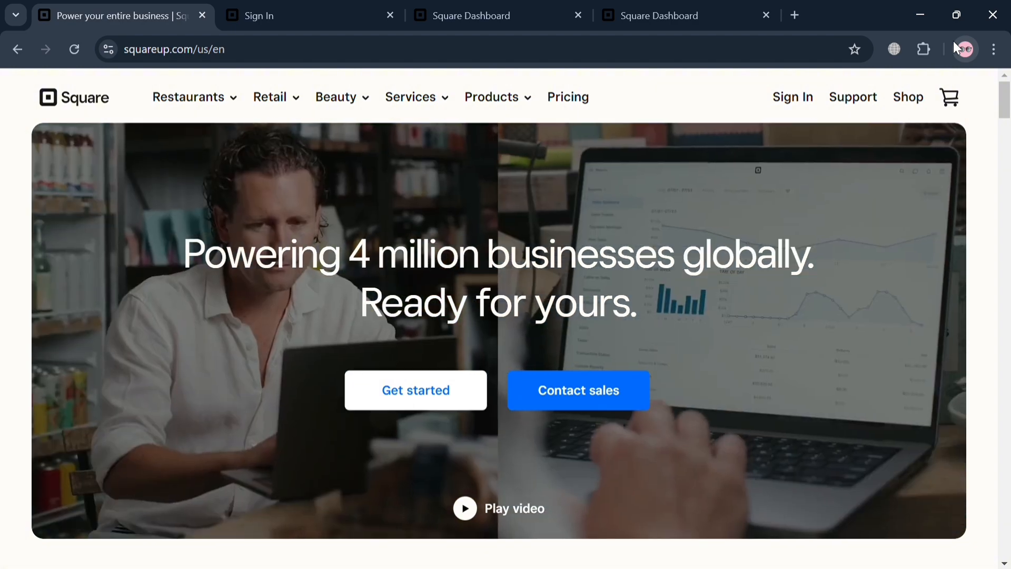
- Look through the Square homepage's sections and its navigation menus for business types and products
{"action": "scroll", "coordinate": [574, 330], "scroll_direction": "down", "scroll_amount": 5}
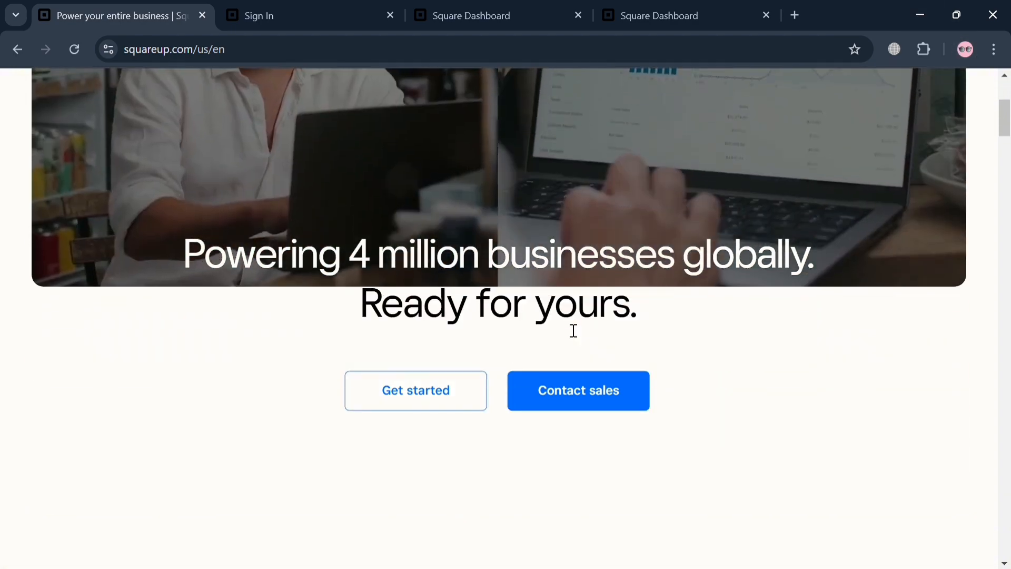
{"action": "scroll", "coordinate": [574, 330], "scroll_direction": "down", "scroll_amount": 3}
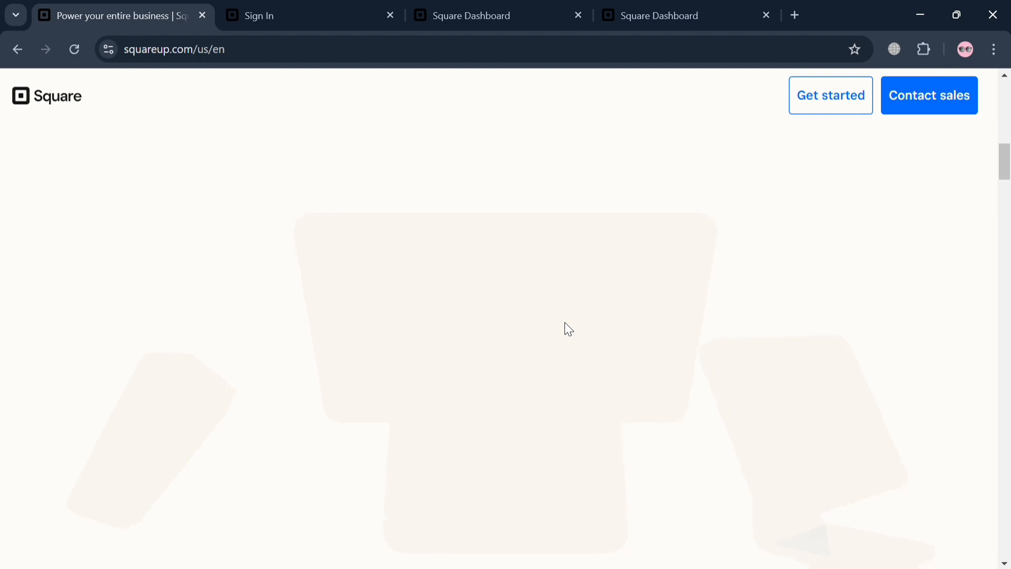
{"action": "scroll", "coordinate": [568, 329], "scroll_direction": "down", "scroll_amount": 2}
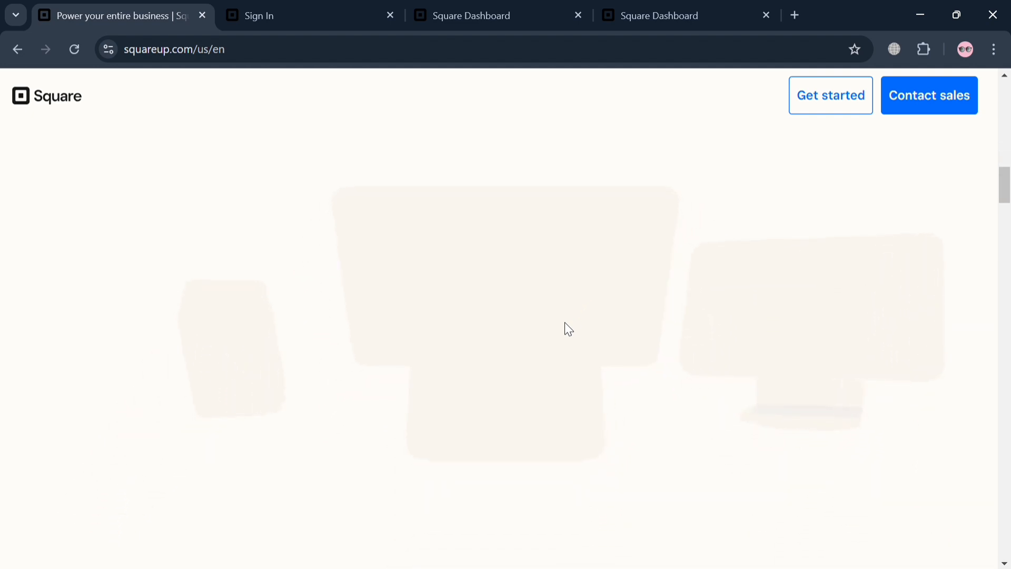
{"action": "scroll", "coordinate": [568, 329], "scroll_direction": "down", "scroll_amount": 4}
{"action": "scroll", "coordinate": [568, 329], "scroll_direction": "up", "scroll_amount": 20}
{"action": "scroll", "coordinate": [568, 330], "scroll_direction": "down", "scroll_amount": 5}
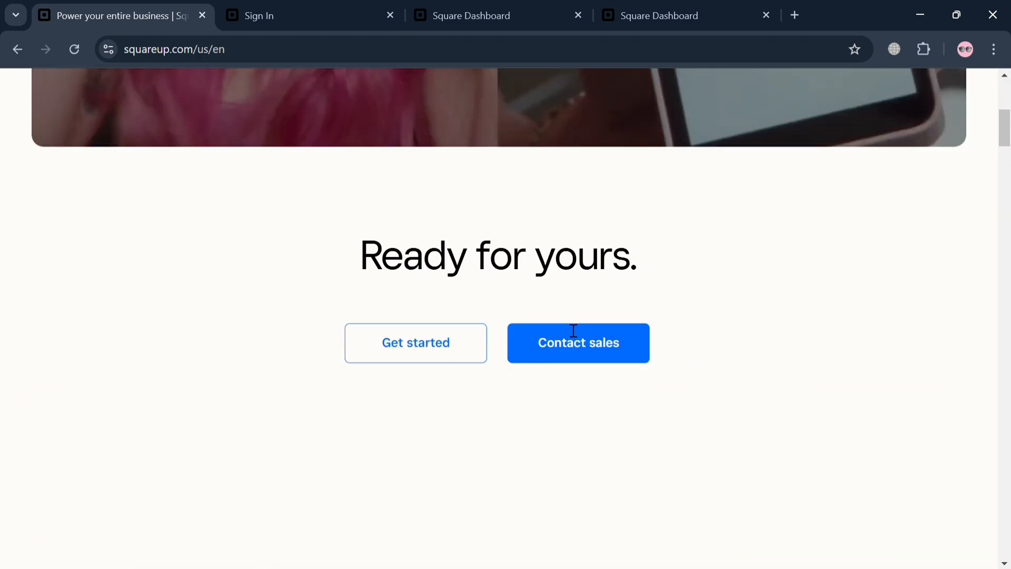
{"action": "scroll", "coordinate": [568, 328], "scroll_direction": "down", "scroll_amount": 10}
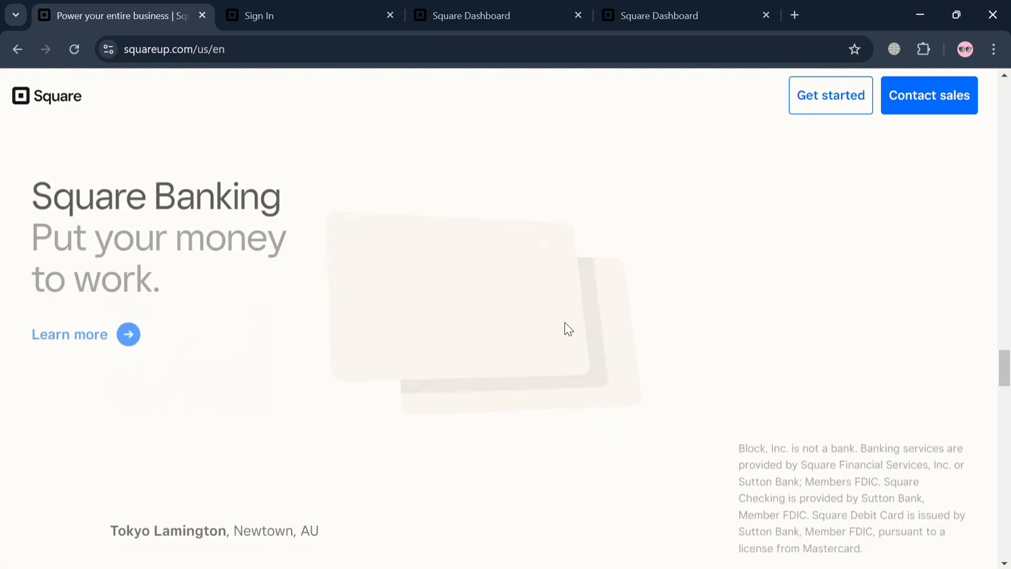
{"action": "scroll", "coordinate": [568, 329], "scroll_direction": "down", "scroll_amount": 8}
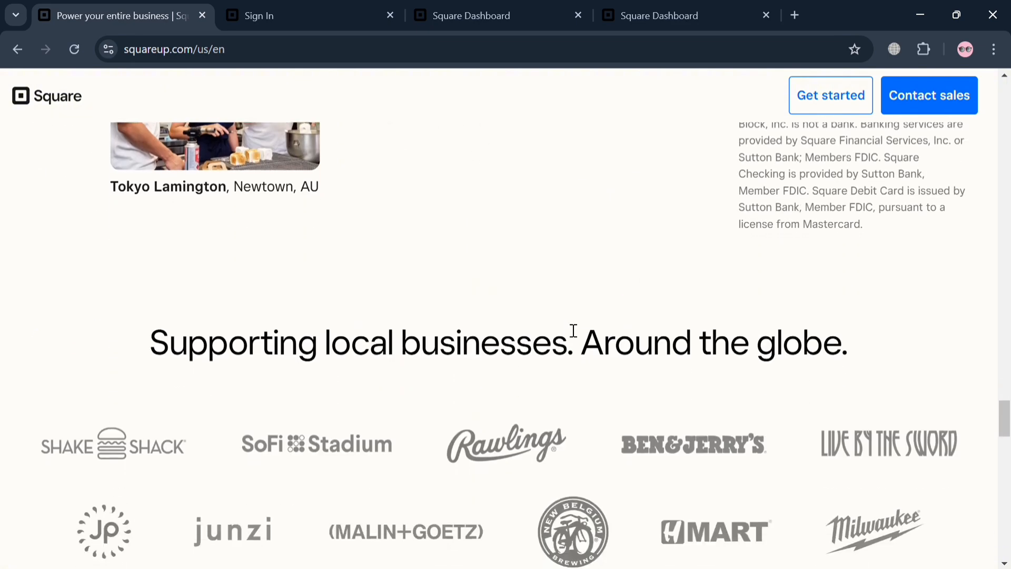
{"action": "scroll", "coordinate": [573, 330], "scroll_direction": "down", "scroll_amount": 8}
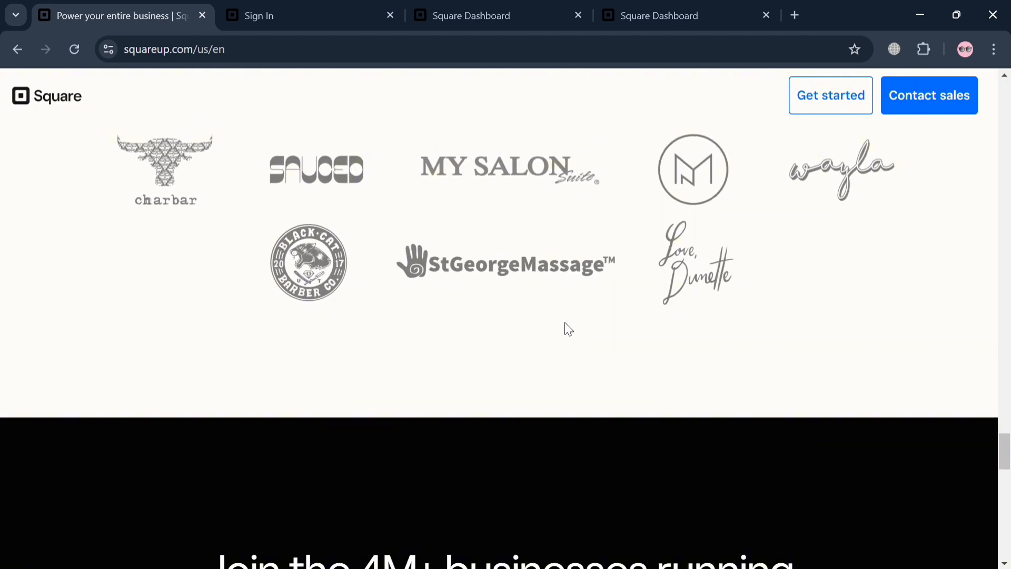
{"action": "scroll", "coordinate": [569, 329], "scroll_direction": "down", "scroll_amount": 6}
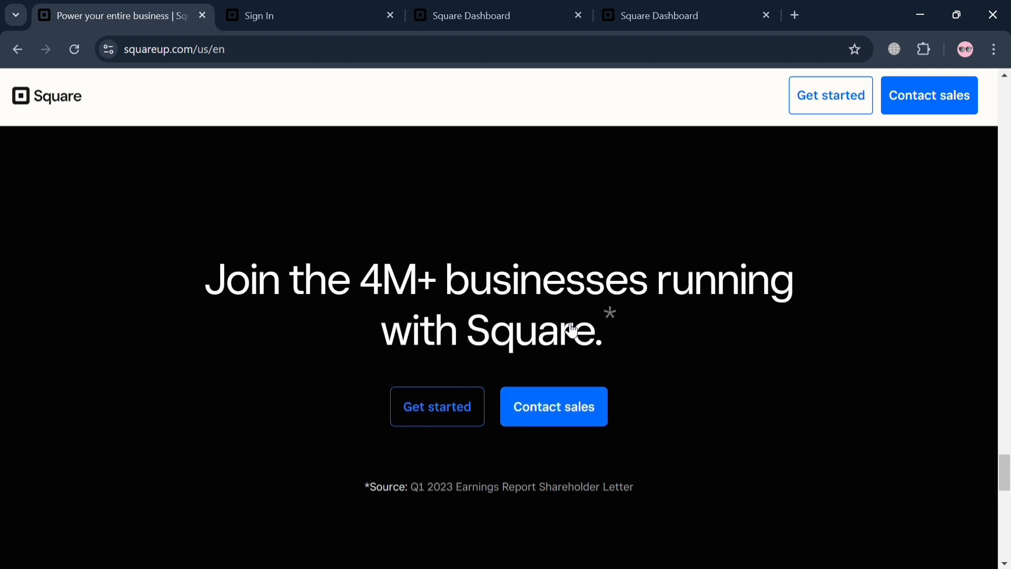
{"action": "scroll", "coordinate": [566, 327], "scroll_direction": "up", "scroll_amount": 10}
{"action": "scroll", "coordinate": [569, 328], "scroll_direction": "up", "scroll_amount": 6}
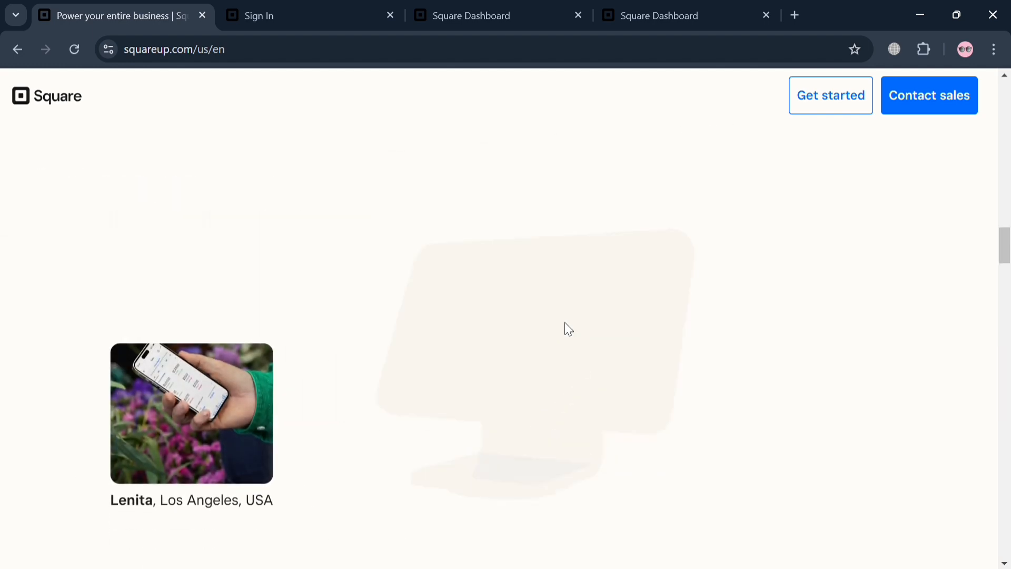
{"action": "scroll", "coordinate": [568, 328], "scroll_direction": "up", "scroll_amount": 3}
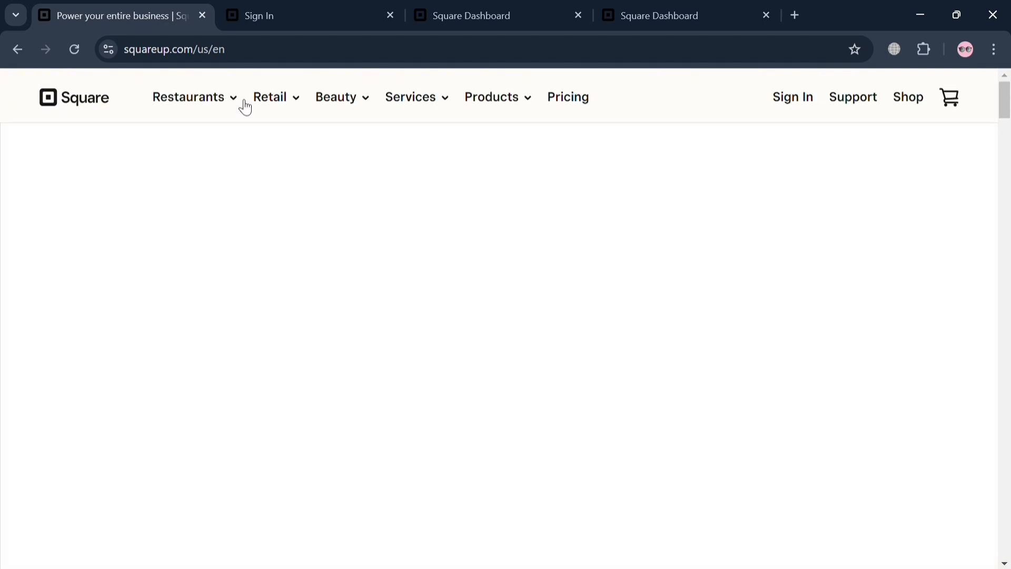
{"action": "mouse_move", "coordinate": [242, 99]}
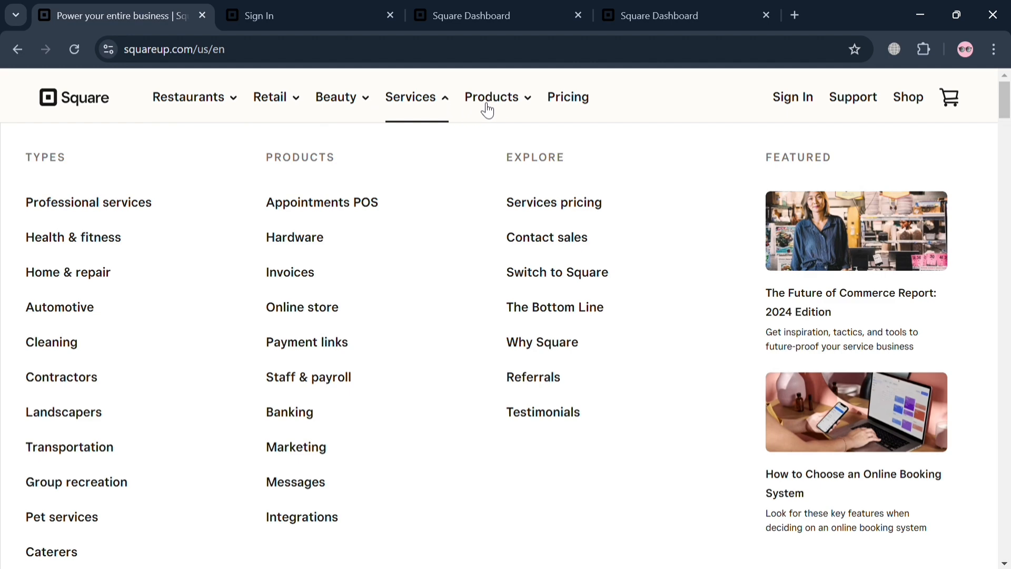
{"action": "mouse_move", "coordinate": [521, 110]}
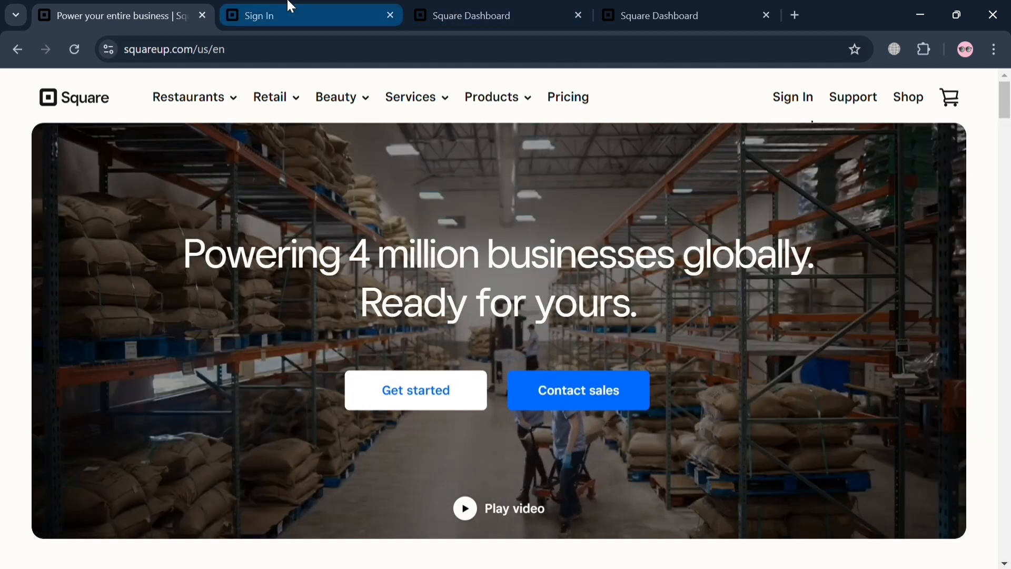
- Go past the sign-in page to the Square Dashboard and bring up the item library
{"action": "left_click", "coordinate": [287, 7]}
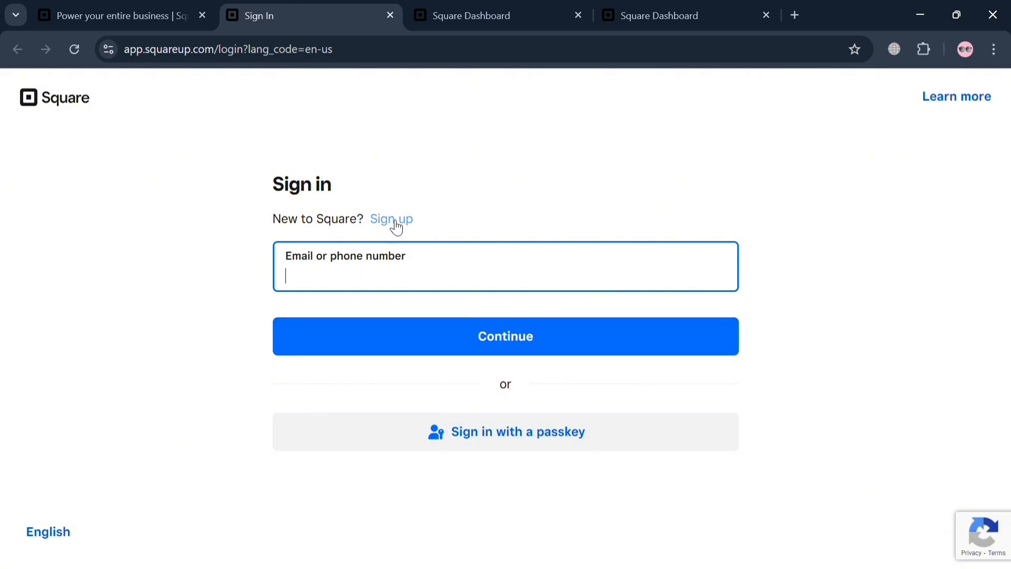
{"action": "left_click", "coordinate": [472, 9]}
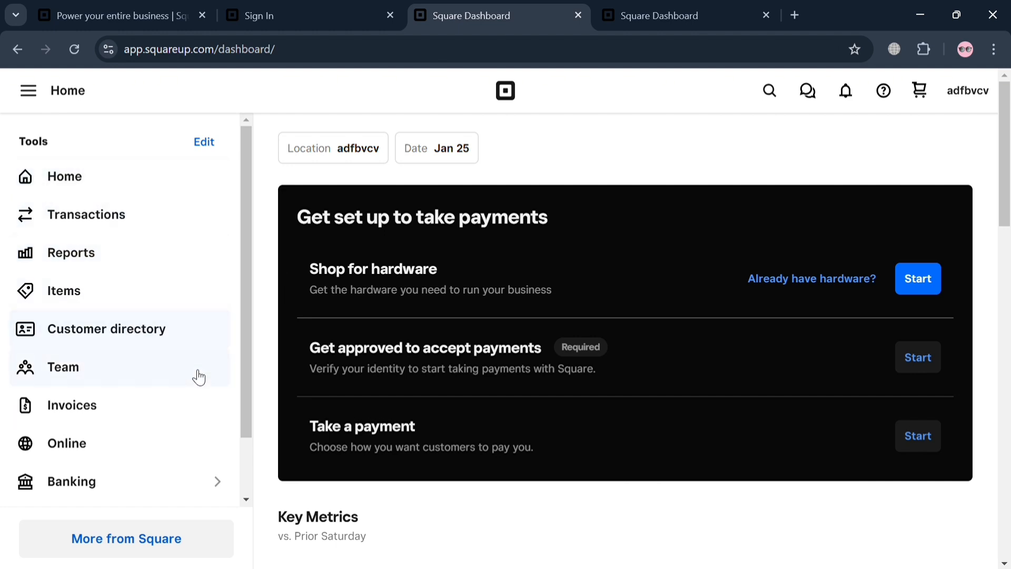
{"action": "scroll", "coordinate": [201, 406], "scroll_direction": "down", "scroll_amount": 2}
{"action": "scroll", "coordinate": [202, 405], "scroll_direction": "up", "scroll_amount": 2}
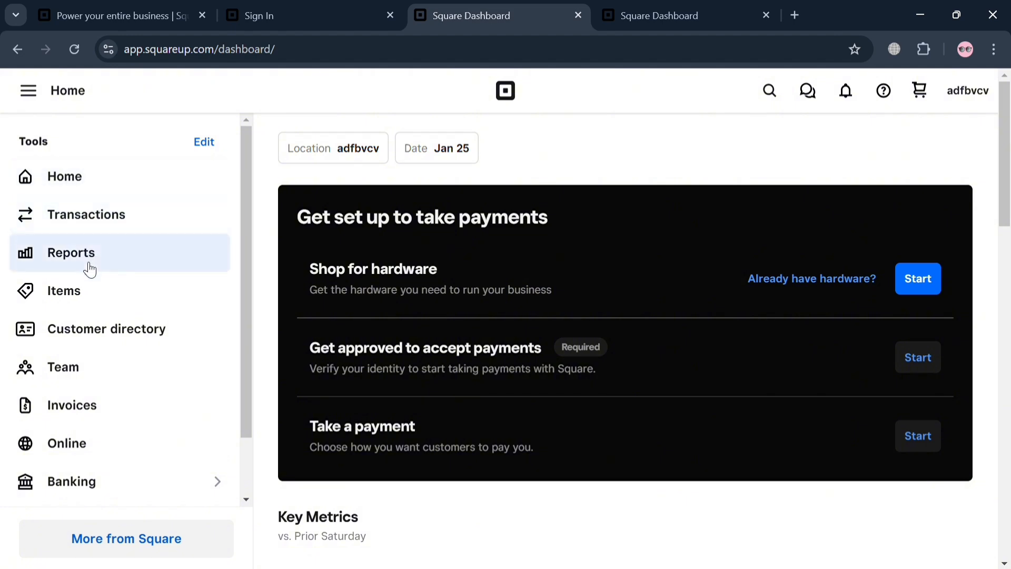
{"action": "left_click", "coordinate": [88, 312]}
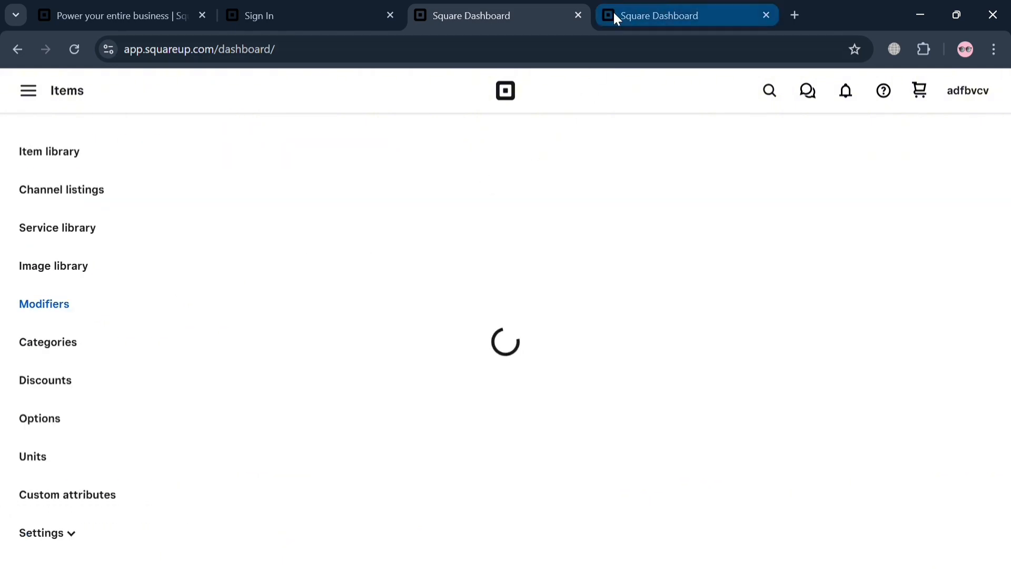
{"action": "left_click", "coordinate": [616, 17]}
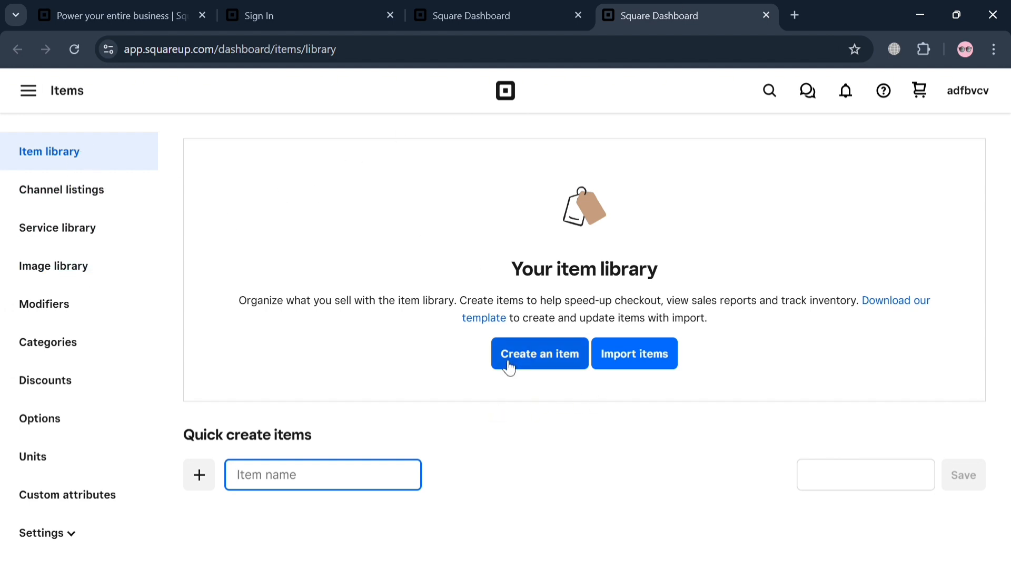
- Start creating a new item in the item library with Event as its item type
{"action": "left_click", "coordinate": [558, 354]}
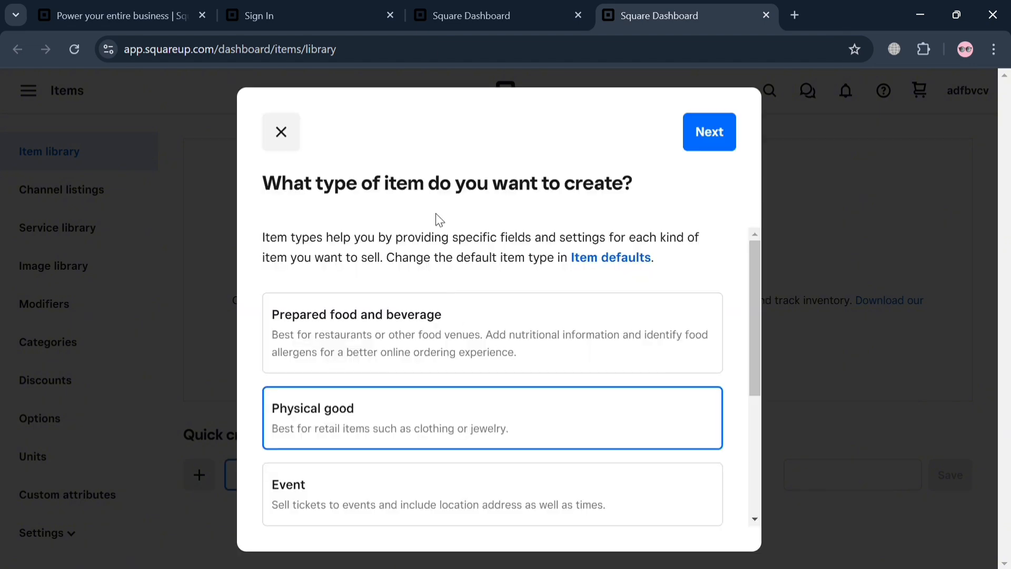
{"action": "scroll", "coordinate": [542, 416], "scroll_direction": "down", "scroll_amount": 5}
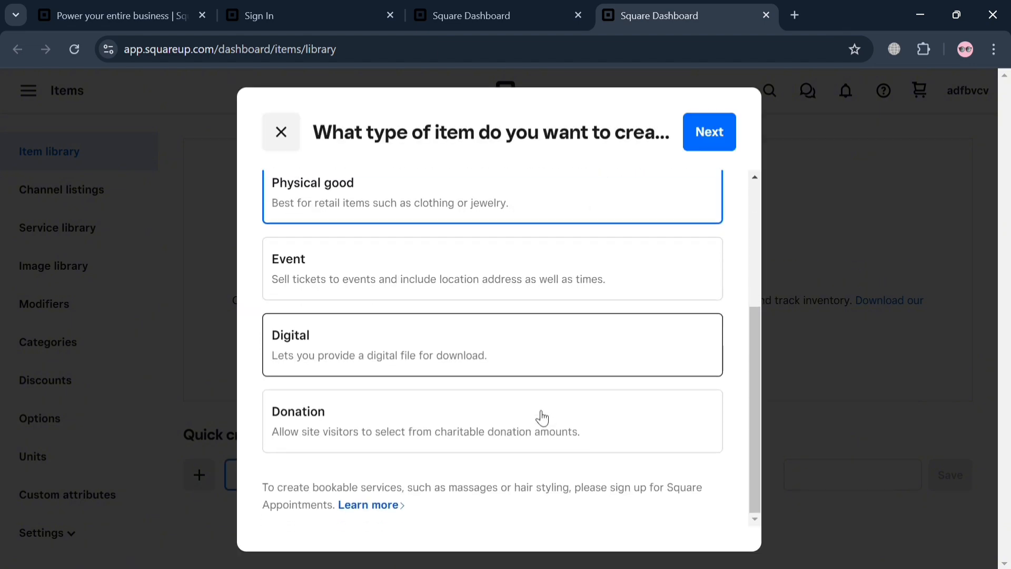
{"action": "scroll", "coordinate": [469, 263], "scroll_direction": "up", "scroll_amount": 1}
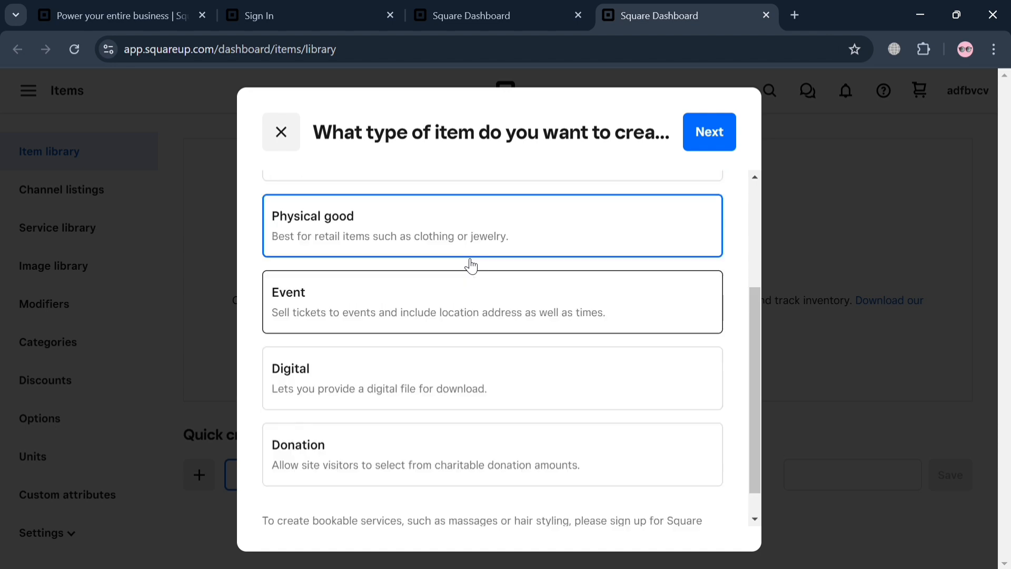
{"action": "left_click", "coordinate": [463, 316]}
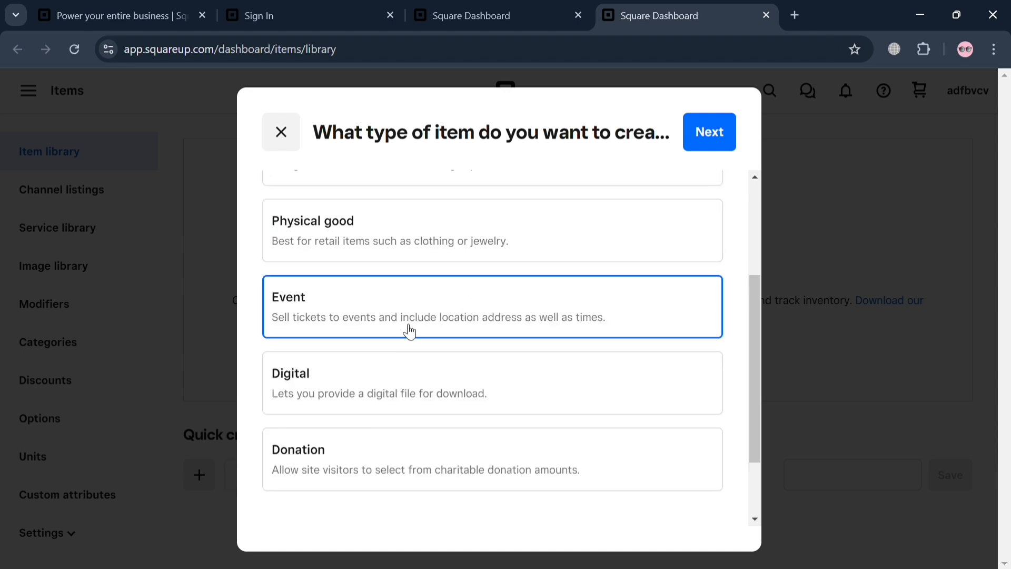
{"action": "scroll", "coordinate": [580, 337], "scroll_direction": "up", "scroll_amount": 2}
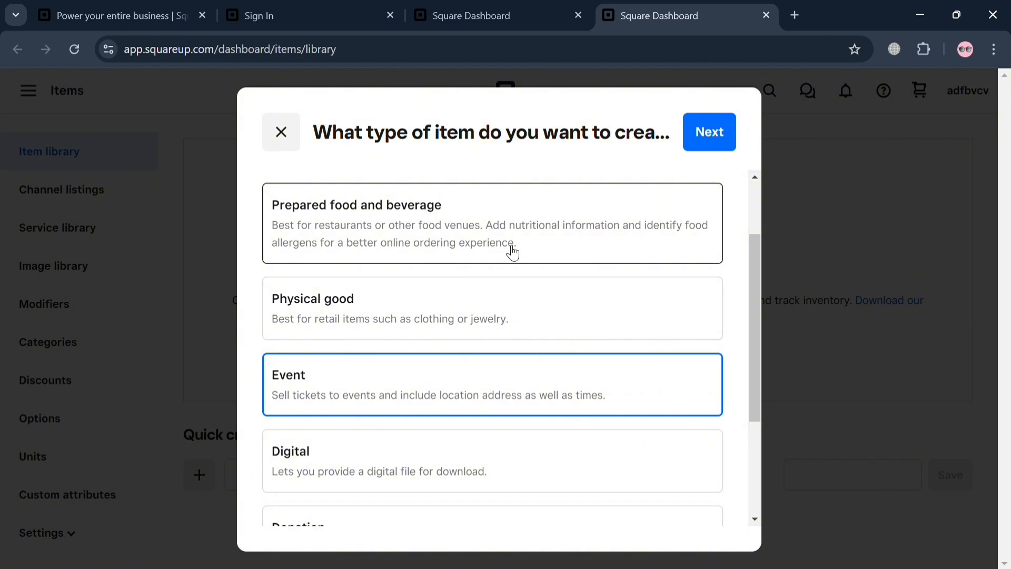
{"action": "scroll", "coordinate": [623, 352], "scroll_direction": "down", "scroll_amount": 3}
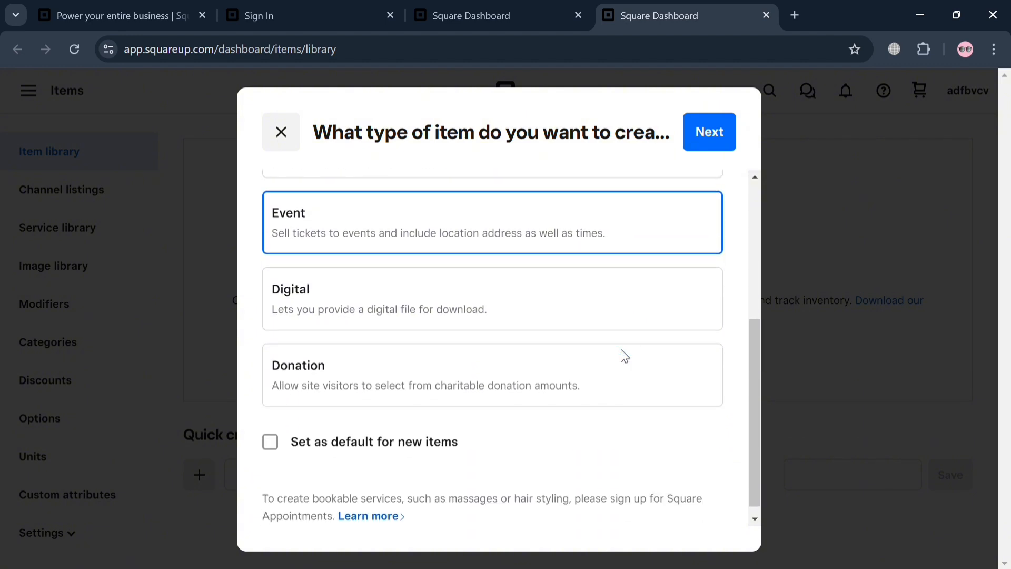
{"action": "scroll", "coordinate": [627, 357], "scroll_direction": "up", "scroll_amount": 2}
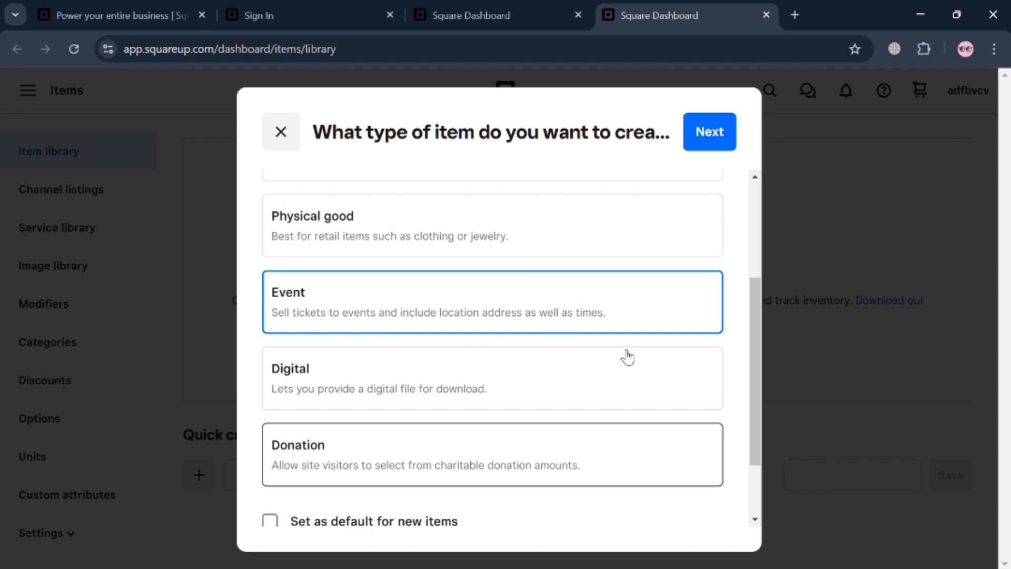
{"action": "scroll", "coordinate": [627, 357], "scroll_direction": "up", "scroll_amount": 2}
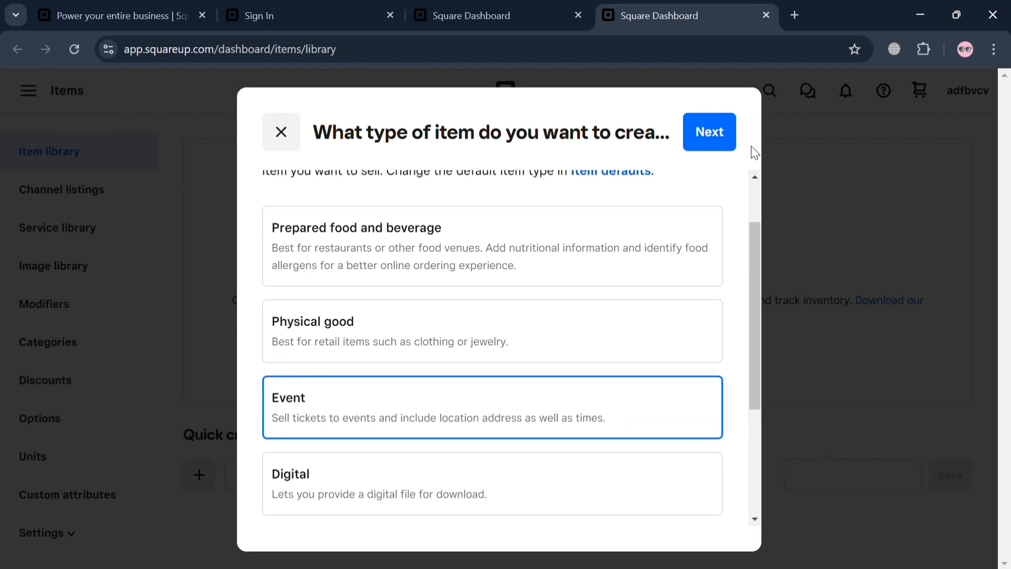
{"action": "left_click", "coordinate": [723, 134]}
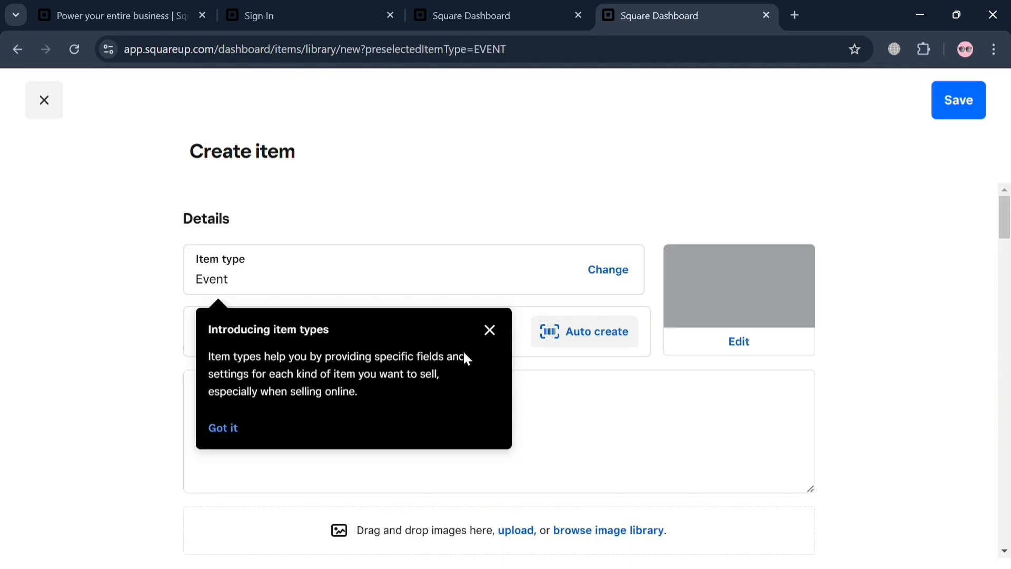
- Dismiss the item types introduction and name the new event item "Concert for a Cause"
{"action": "left_click", "coordinate": [489, 330]}
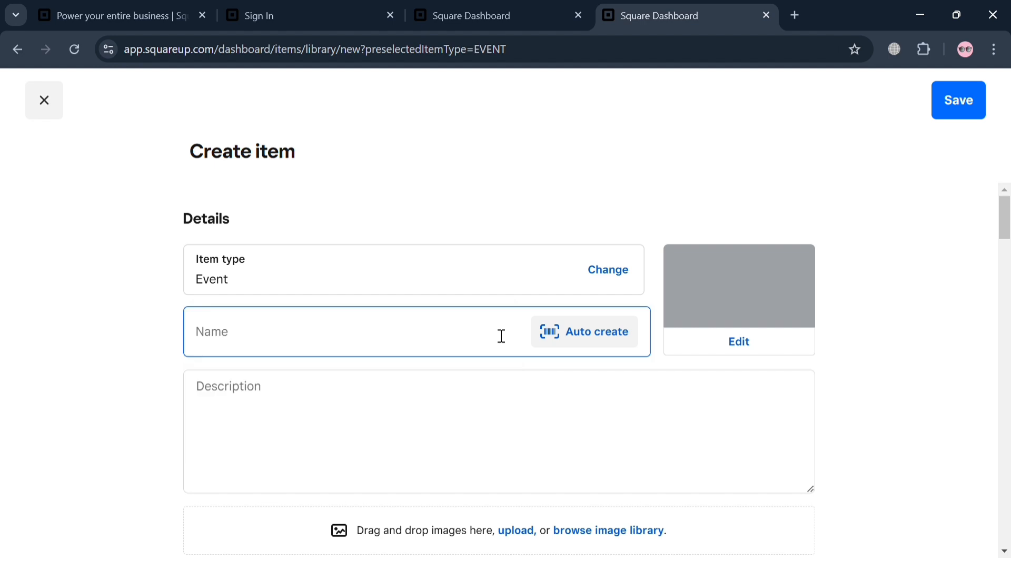
{"action": "left_click", "coordinate": [284, 344]}
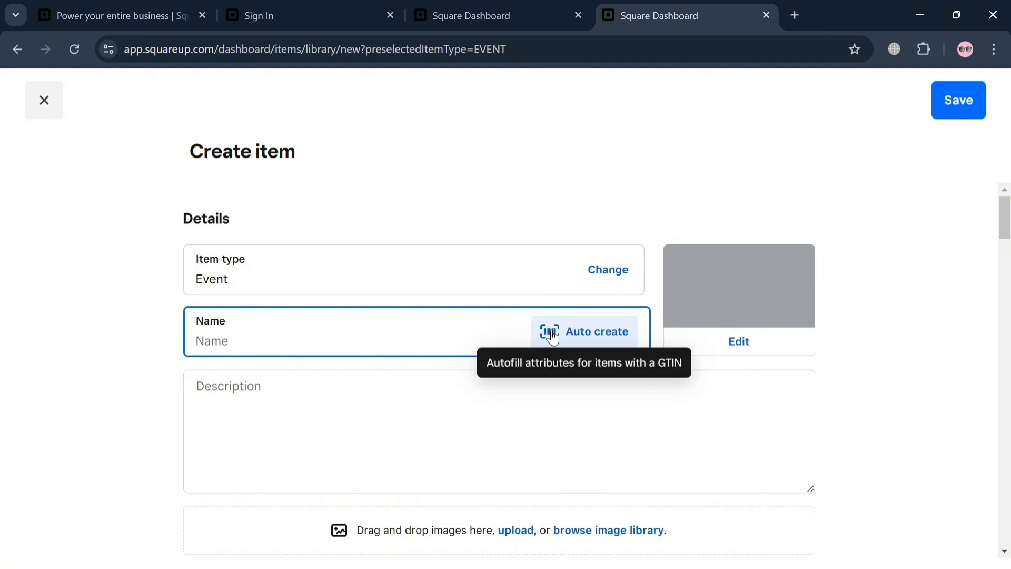
{"action": "type", "text": "Concert for a Cause"}
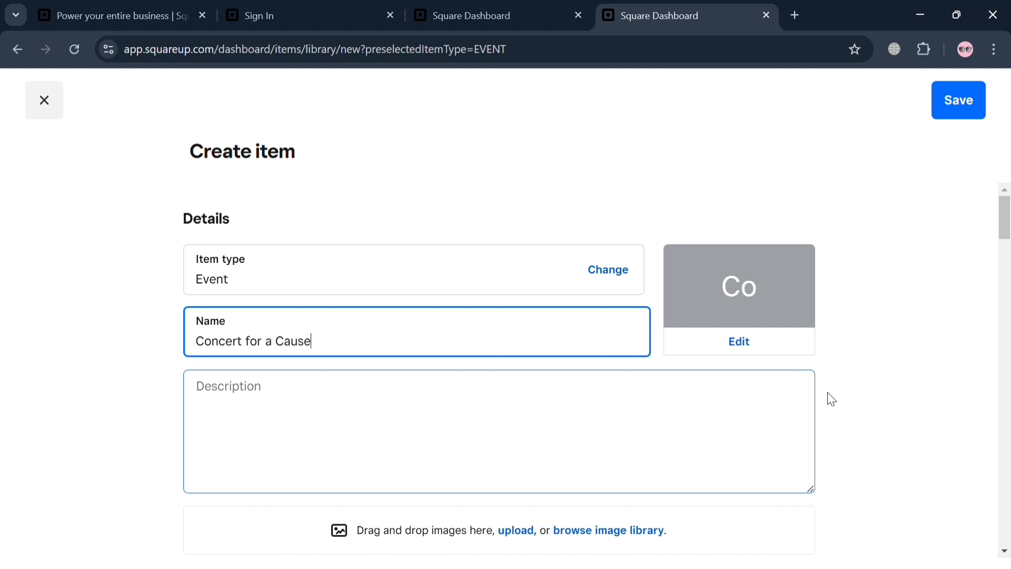
{"action": "left_click", "coordinate": [929, 381]}
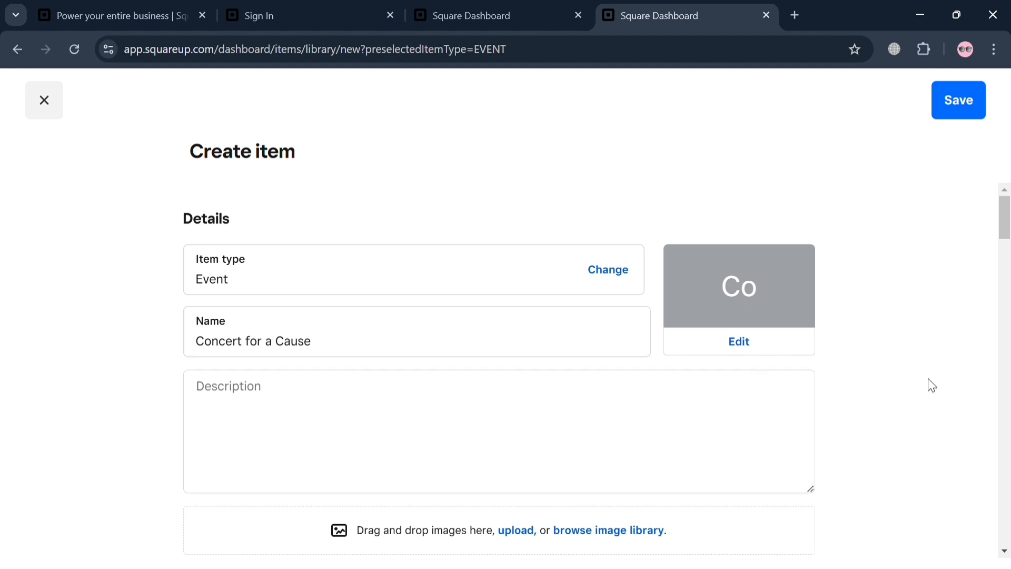
{"action": "left_click", "coordinate": [758, 335]}
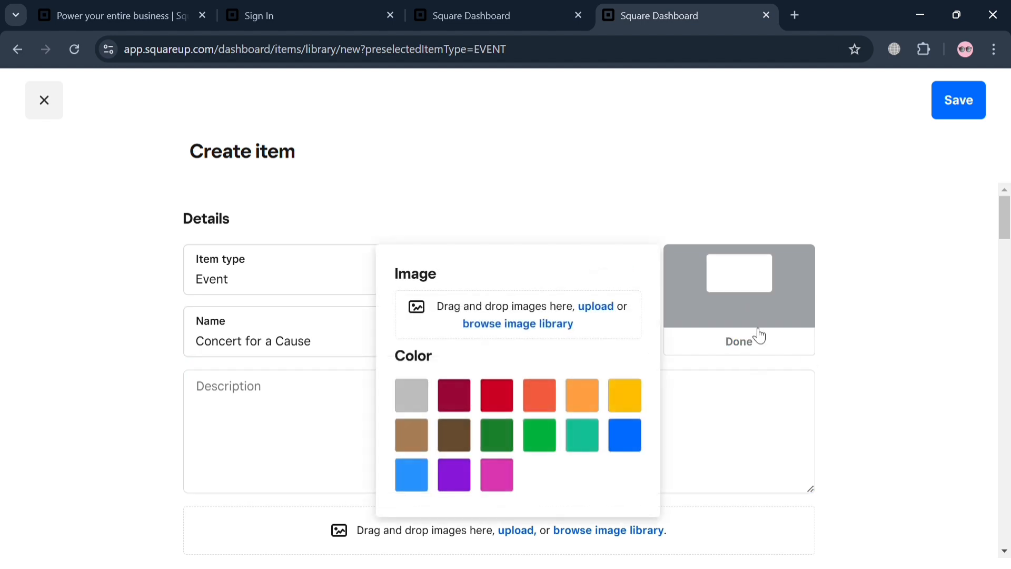
{"action": "left_click", "coordinate": [534, 323]}
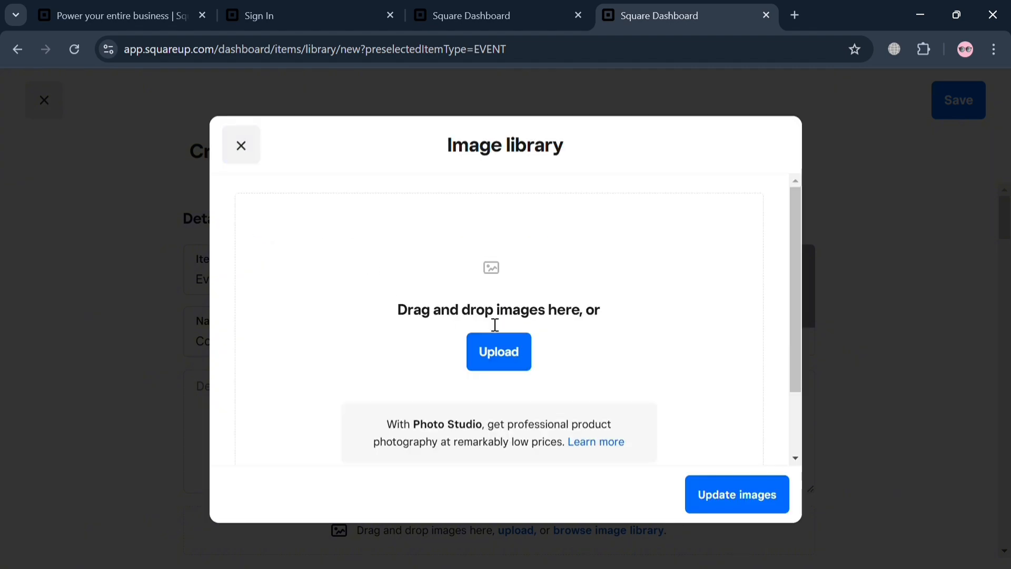
{"action": "left_click", "coordinate": [499, 355]}
{"action": "left_click", "coordinate": [243, 144]}
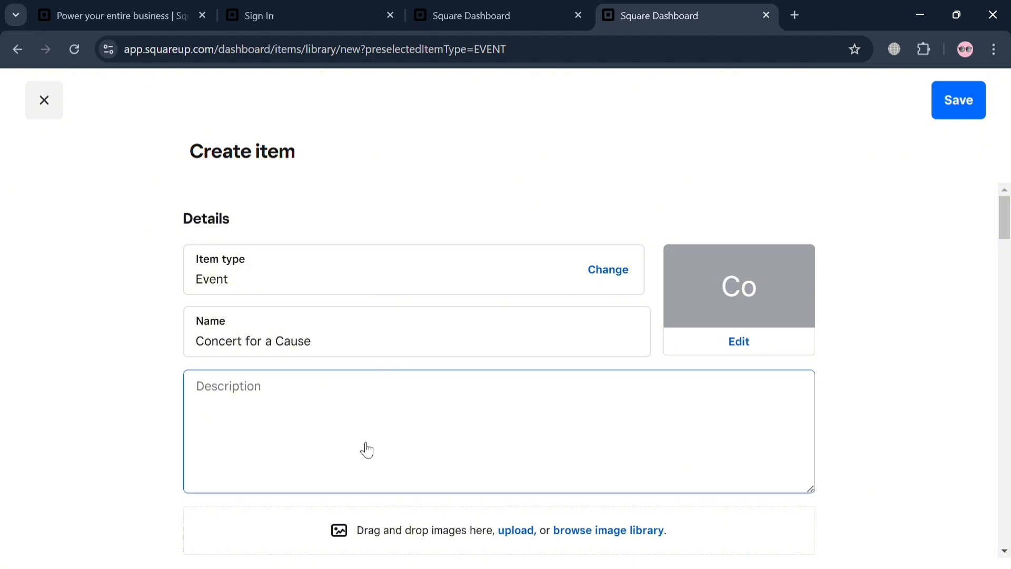
- Colour the item's tile dark green and open the file upload for the item's images
{"action": "left_click", "coordinate": [366, 446]}
{"action": "scroll", "coordinate": [366, 447], "scroll_direction": "down", "scroll_amount": 2}
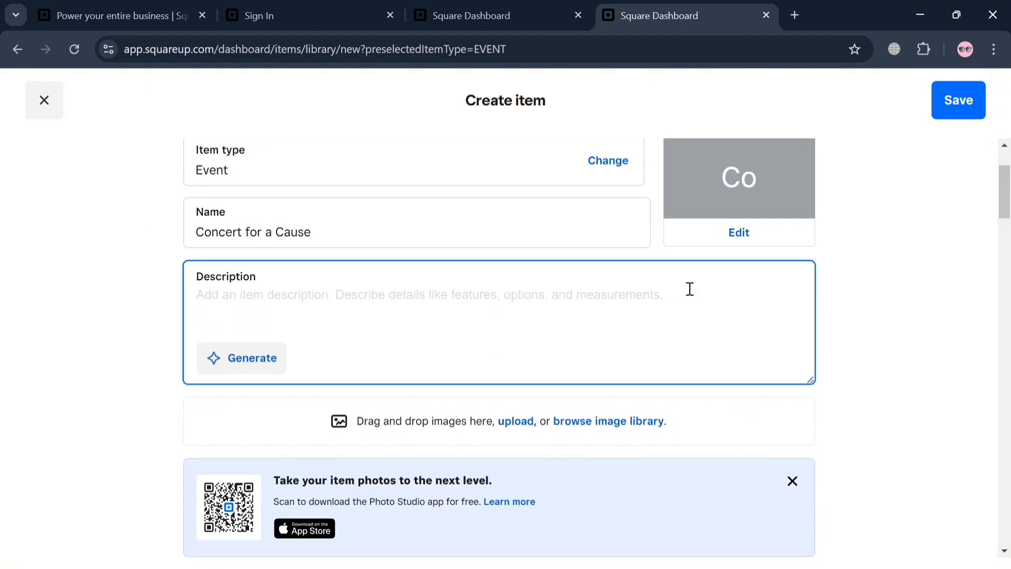
{"action": "left_click", "coordinate": [737, 230]}
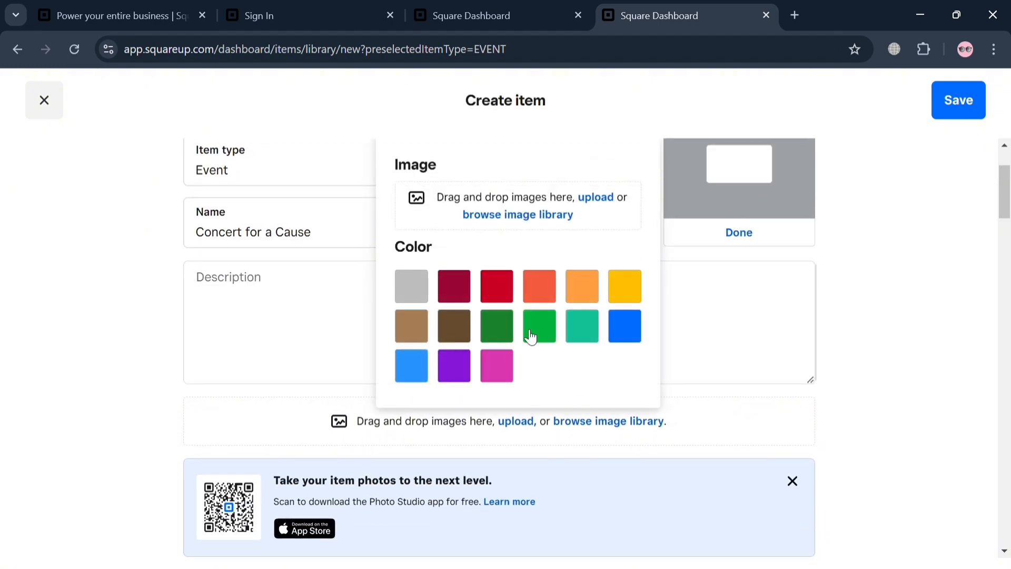
{"action": "left_click", "coordinate": [498, 331]}
{"action": "left_click", "coordinate": [282, 319]}
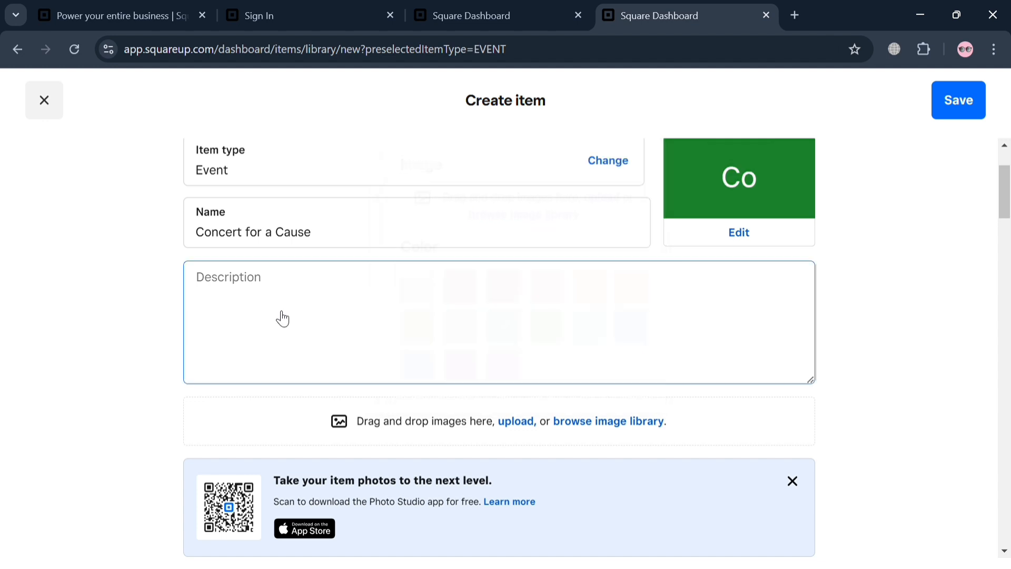
{"action": "scroll", "coordinate": [433, 326], "scroll_direction": "down", "scroll_amount": 2}
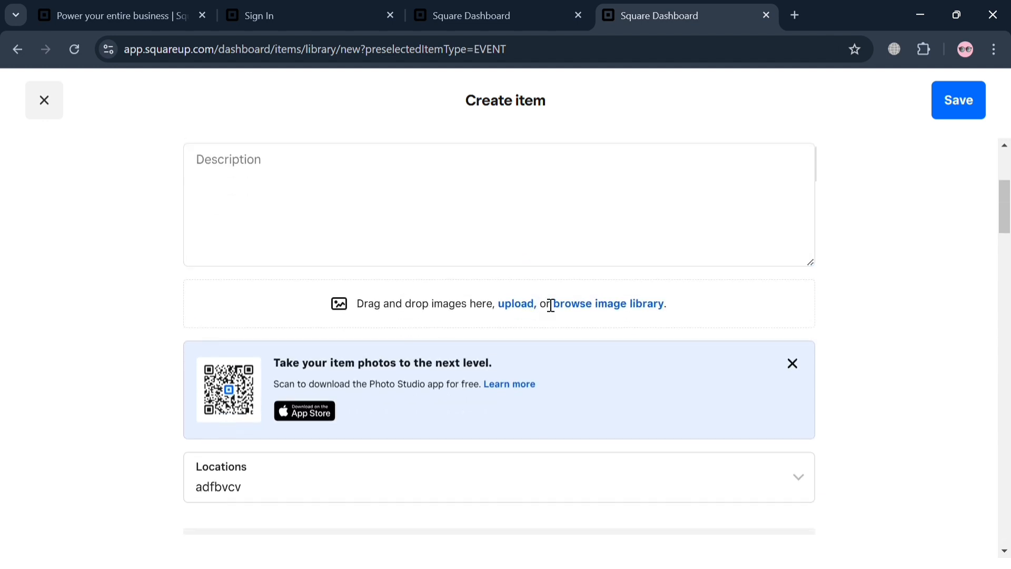
{"action": "left_click", "coordinate": [509, 308]}
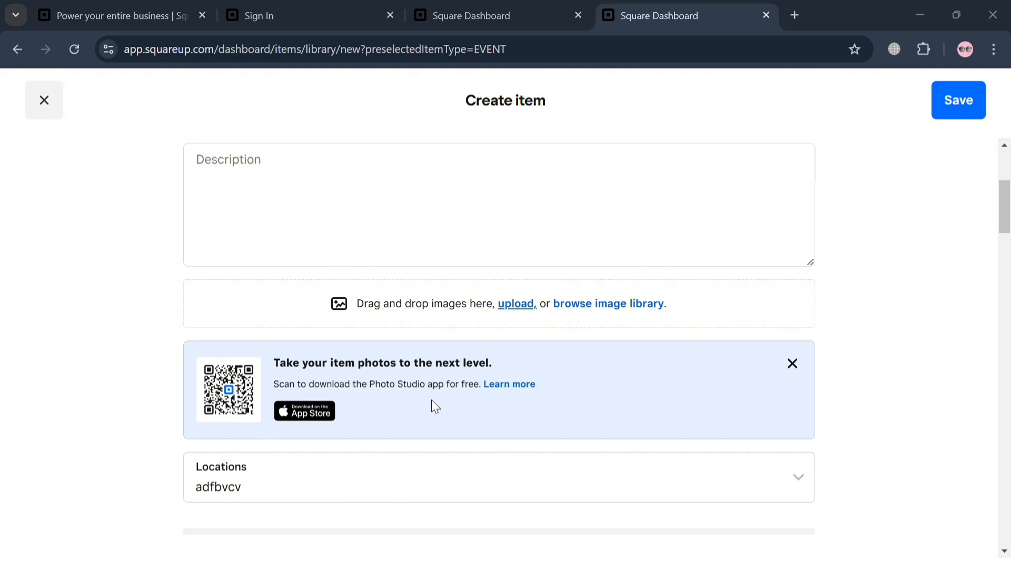
- Open the item's location selection and search it for "Square time"
{"action": "scroll", "coordinate": [537, 394], "scroll_direction": "down", "scroll_amount": 3}
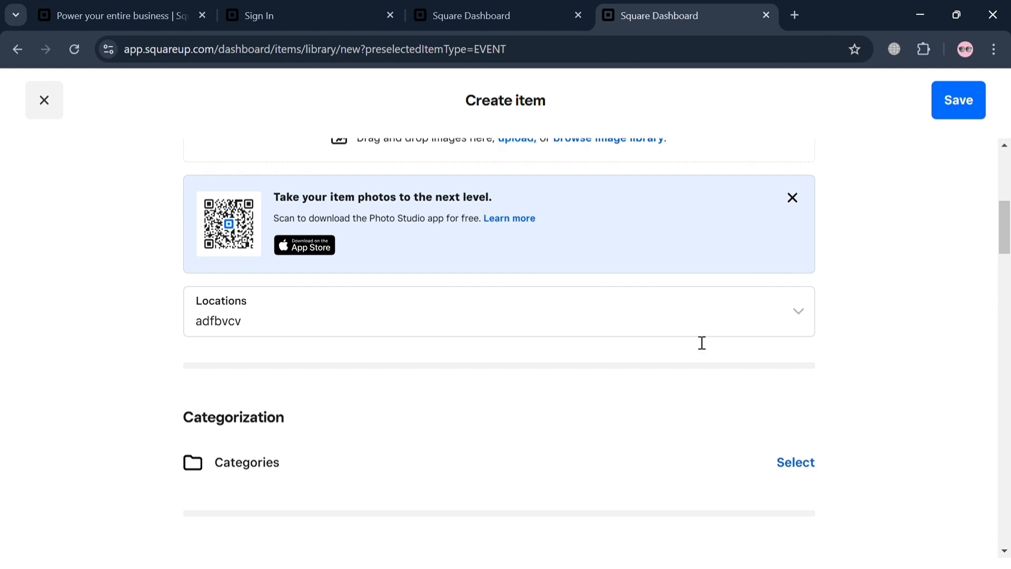
{"action": "left_click", "coordinate": [701, 341]}
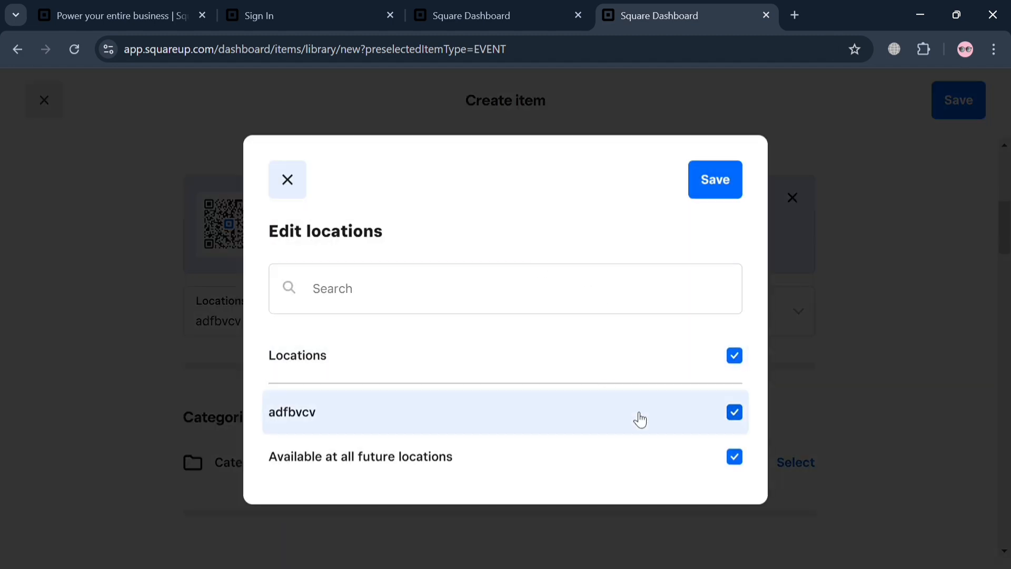
{"action": "left_click", "coordinate": [671, 289]}
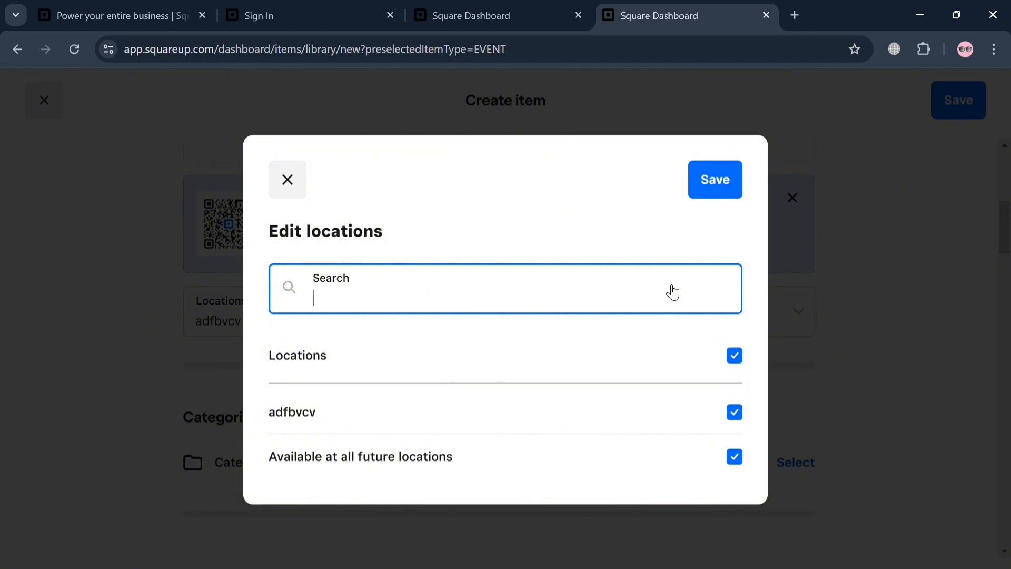
{"action": "type", "text": "Square time"}
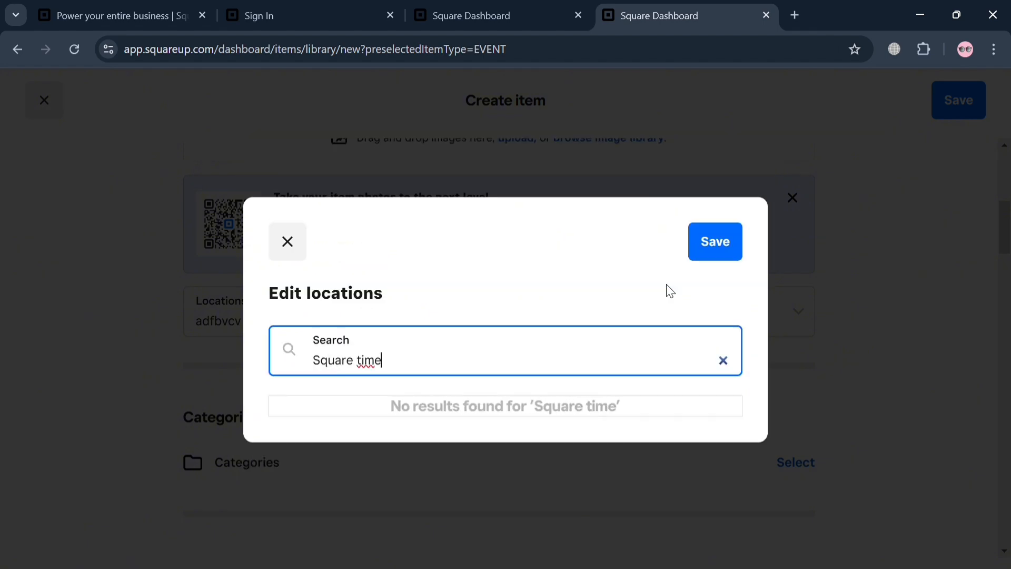
- Search the locations for "Times Square" instead and close the location selection without saving
{"action": "key", "text": "BackSpace"}
{"action": "key", "text": "BackSpace"}
{"action": "key", "text": "BackSpace"}
{"action": "key", "text": "BackSpace"}
{"action": "key", "text": "BackSpace"}
{"action": "key", "text": "BackSpace"}
{"action": "key", "text": "BackSpace"}
{"action": "key", "text": "BackSpace"}
{"action": "key", "text": "BackSpace"}
{"action": "key", "text": "BackSpace"}
{"action": "key", "text": "BackSpace"}
{"action": "type", "text": "Times"}
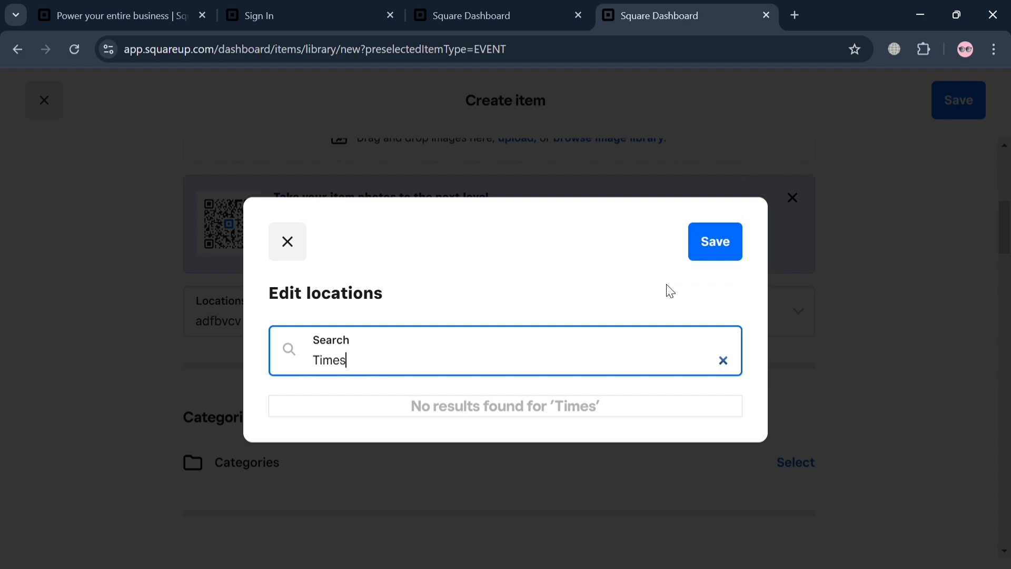
{"action": "type", "text": " Squar"}
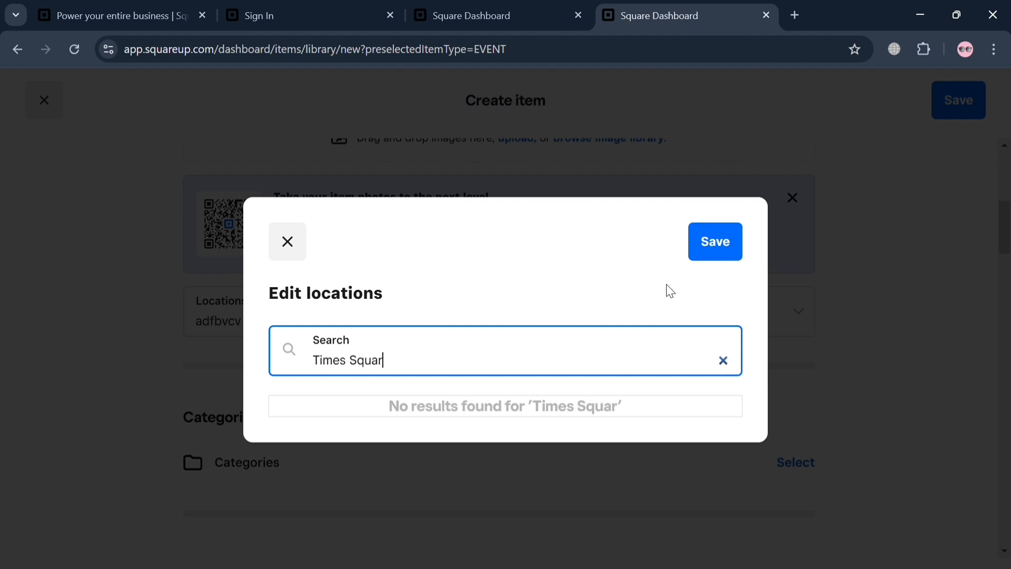
{"action": "type", "text": "e"}
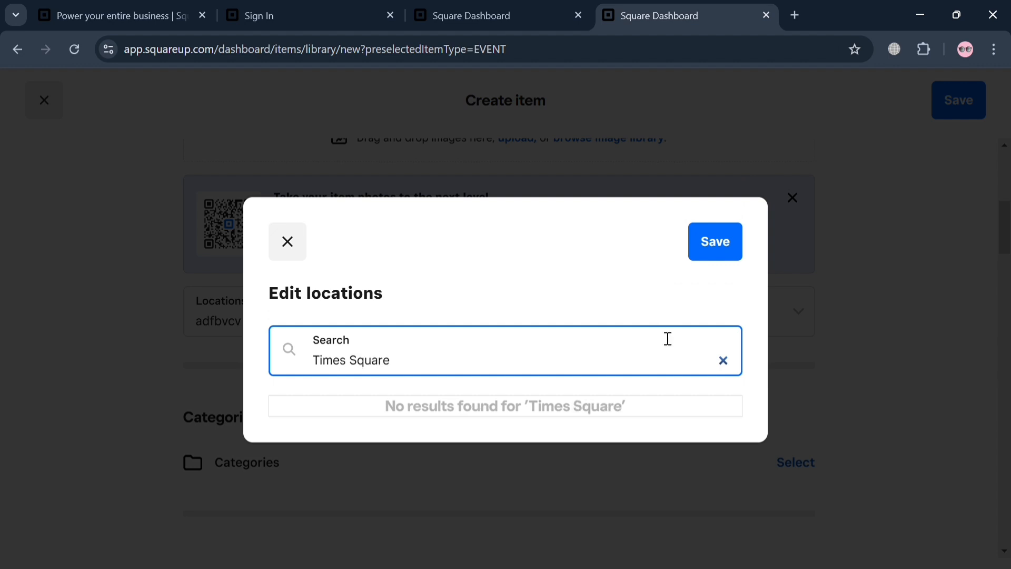
{"action": "left_click", "coordinate": [295, 248]}
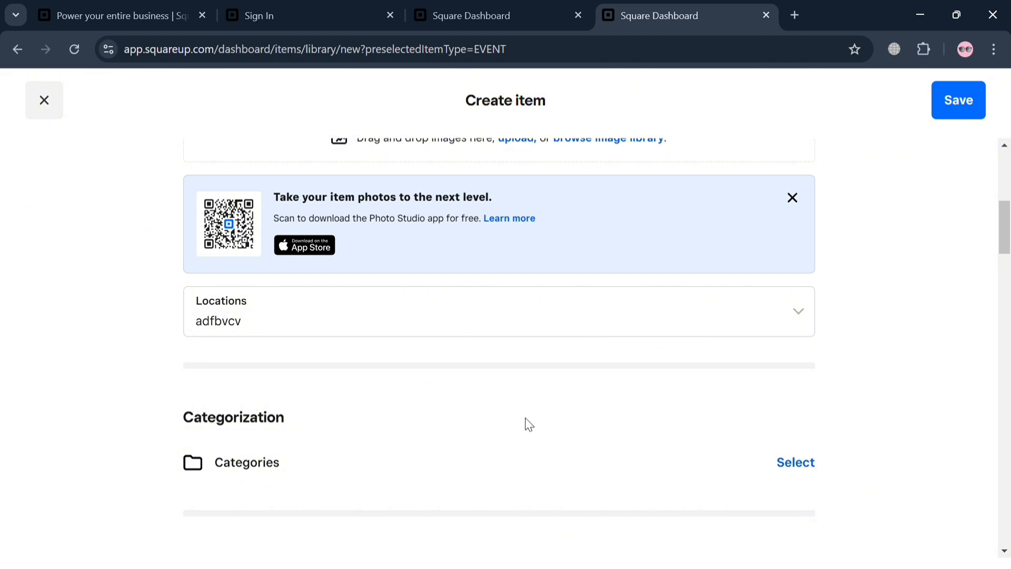
- Check which categories are available for the item and close the selection without choosing one
{"action": "scroll", "coordinate": [529, 424], "scroll_direction": "down", "scroll_amount": 2}
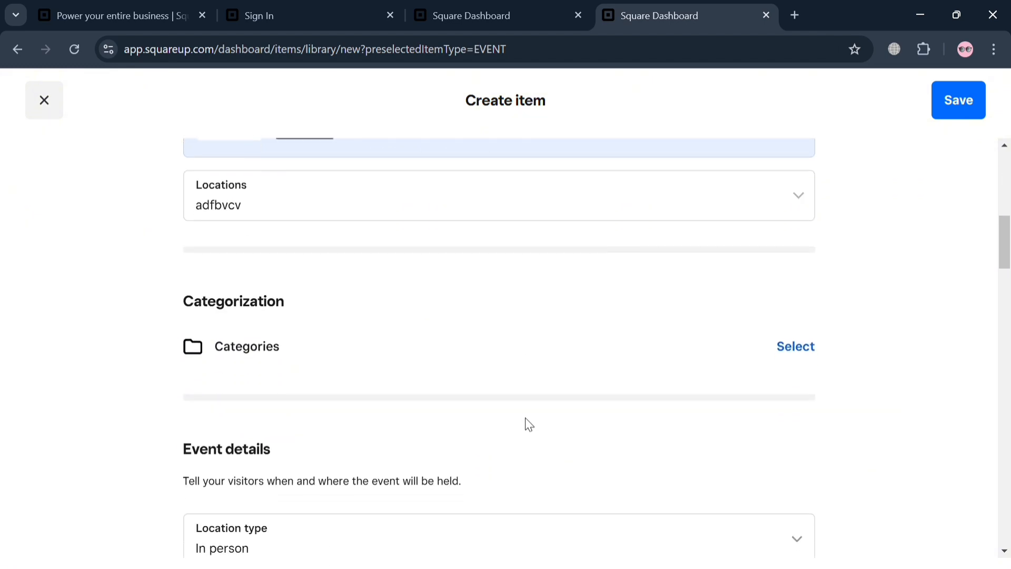
{"action": "left_click", "coordinate": [808, 349]}
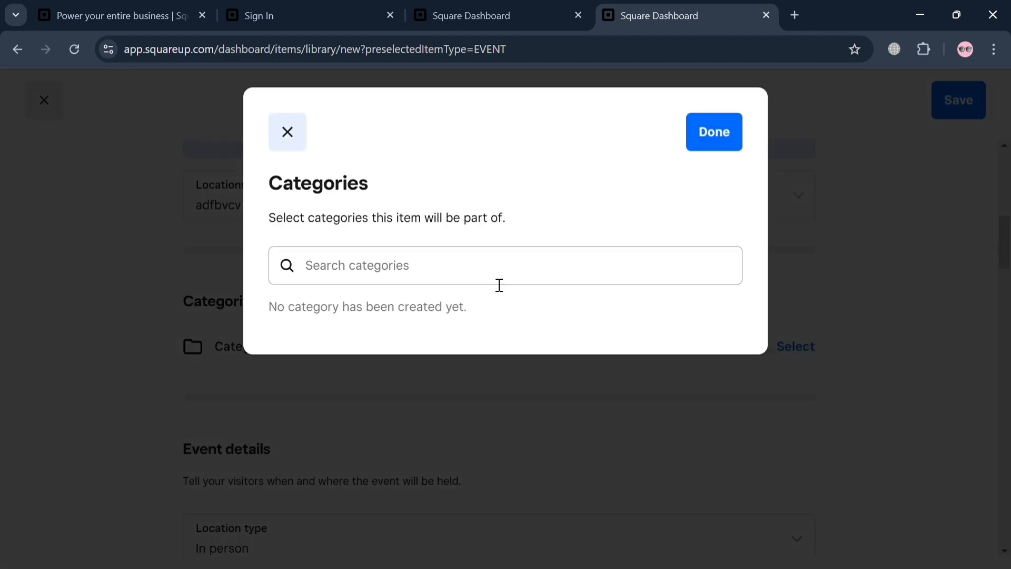
{"action": "left_click", "coordinate": [302, 138]}
- Set the event's location type to Online and enter youtube.com as the event link
{"action": "scroll", "coordinate": [431, 372], "scroll_direction": "down", "scroll_amount": 4}
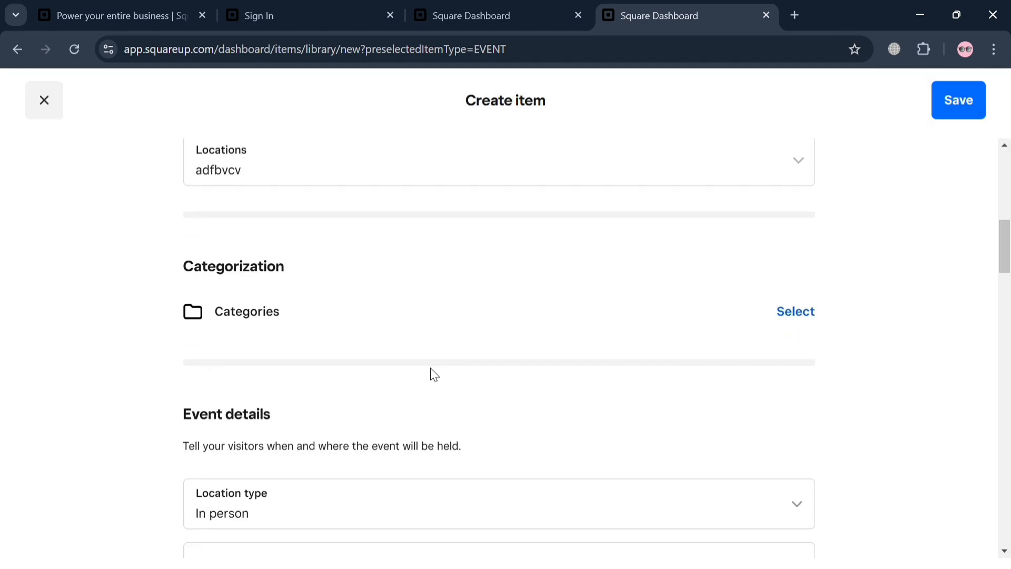
{"action": "left_click", "coordinate": [439, 376]}
{"action": "left_click", "coordinate": [472, 329]}
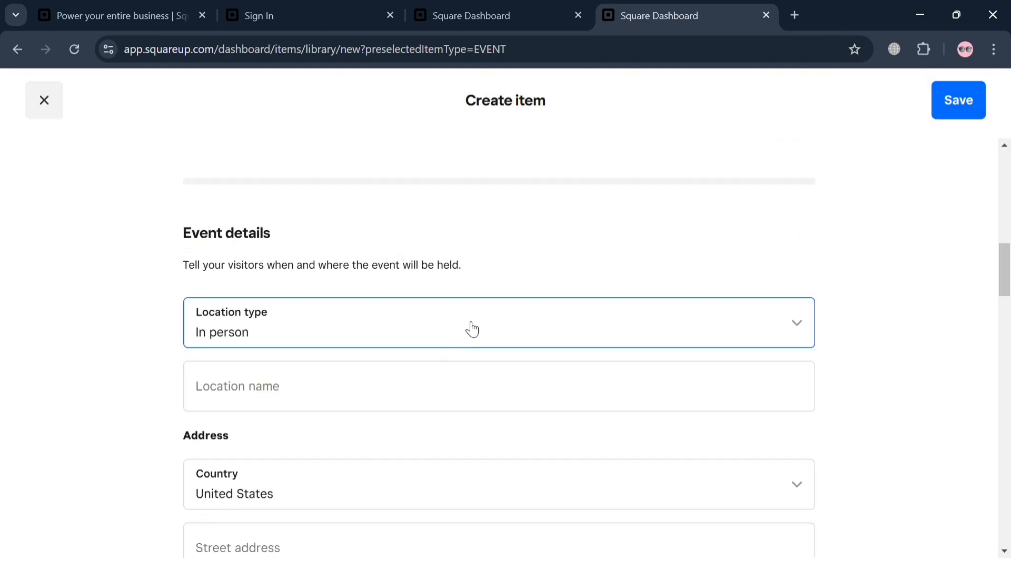
{"action": "left_click", "coordinate": [471, 329]}
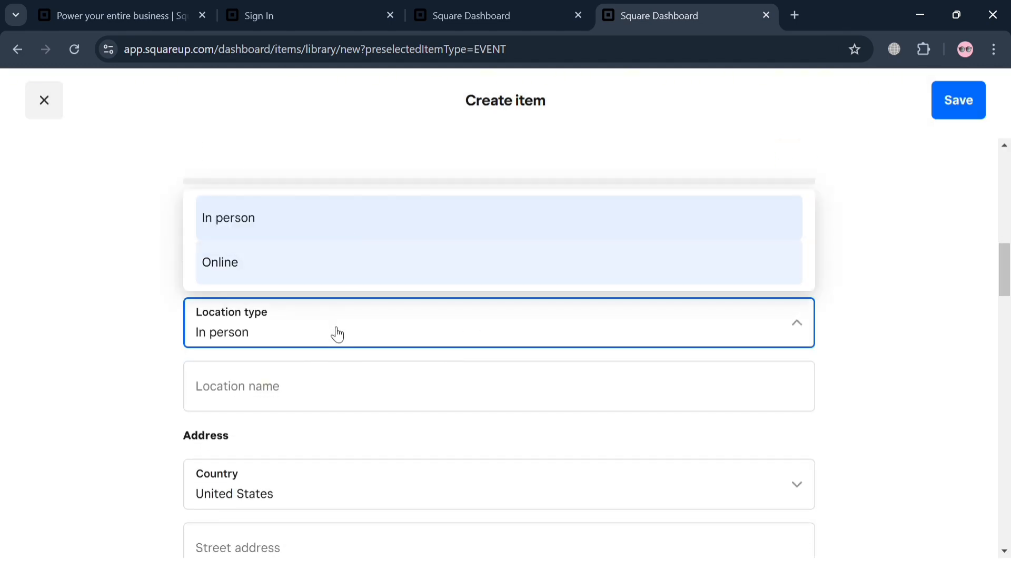
{"action": "left_click", "coordinate": [343, 269]}
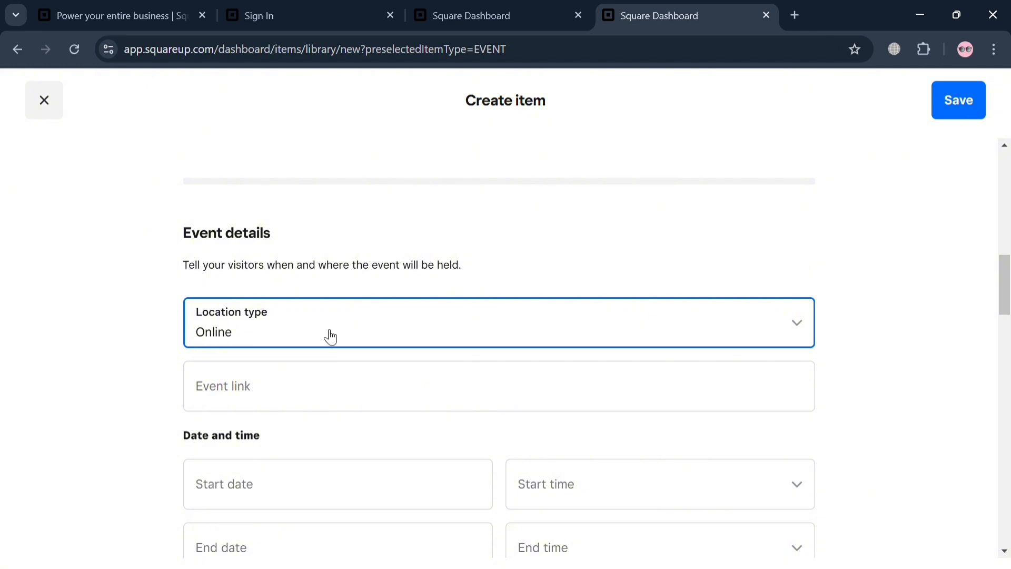
{"action": "scroll", "coordinate": [428, 379], "scroll_direction": "down", "scroll_amount": 1}
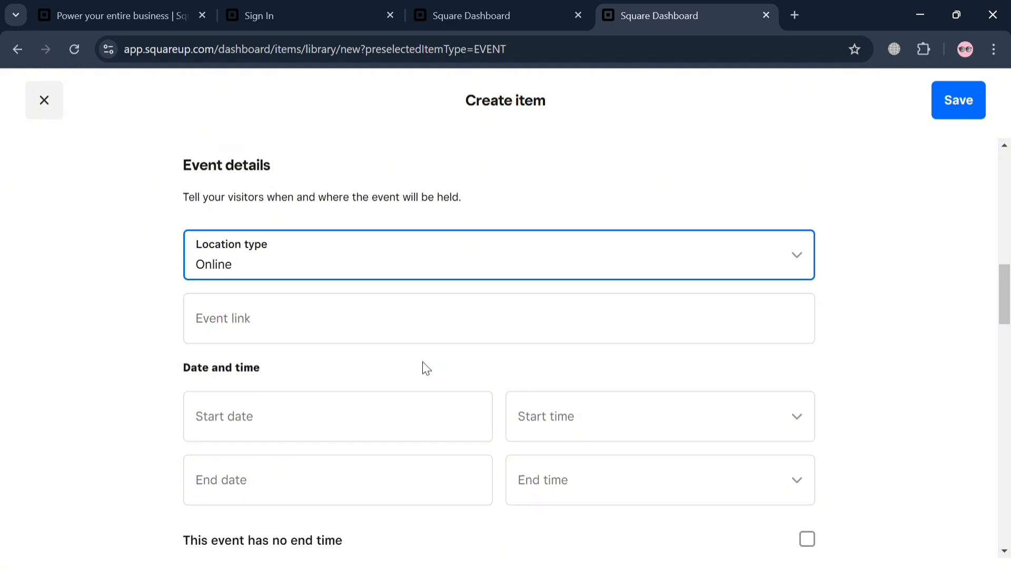
{"action": "left_click", "coordinate": [426, 336]}
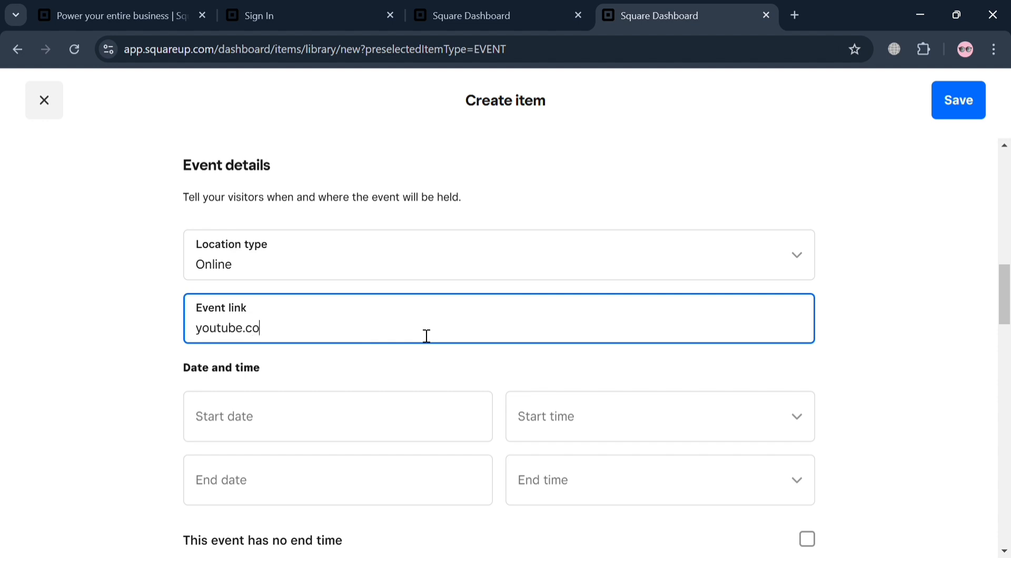
- Set the event's start date to 01/31/2025 and its start time to 2:00 pm
{"action": "left_click", "coordinate": [411, 430]}
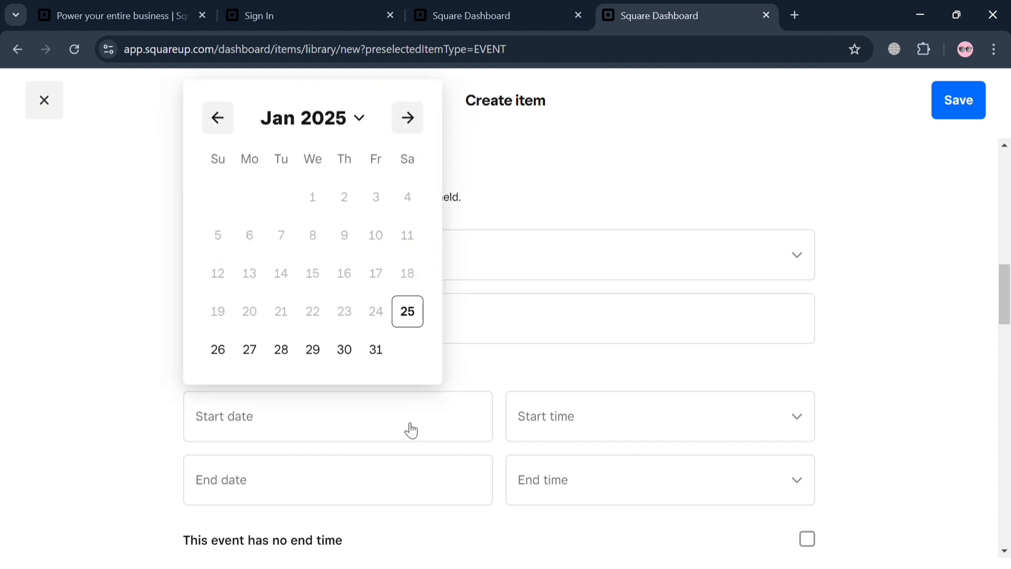
{"action": "left_click", "coordinate": [411, 429]}
{"action": "left_click", "coordinate": [411, 429]}
{"action": "left_click", "coordinate": [375, 349]}
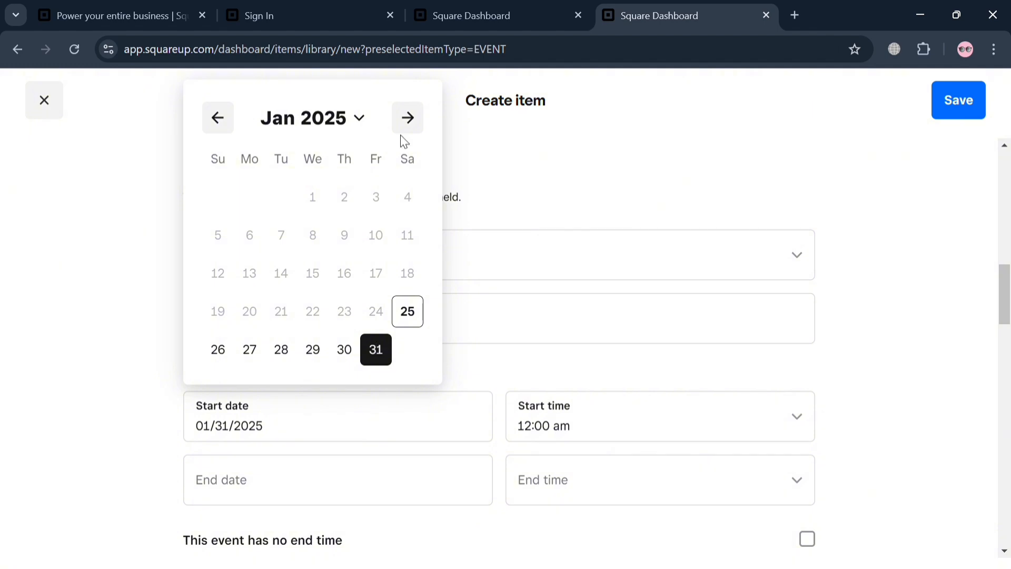
{"action": "left_click", "coordinate": [407, 118]}
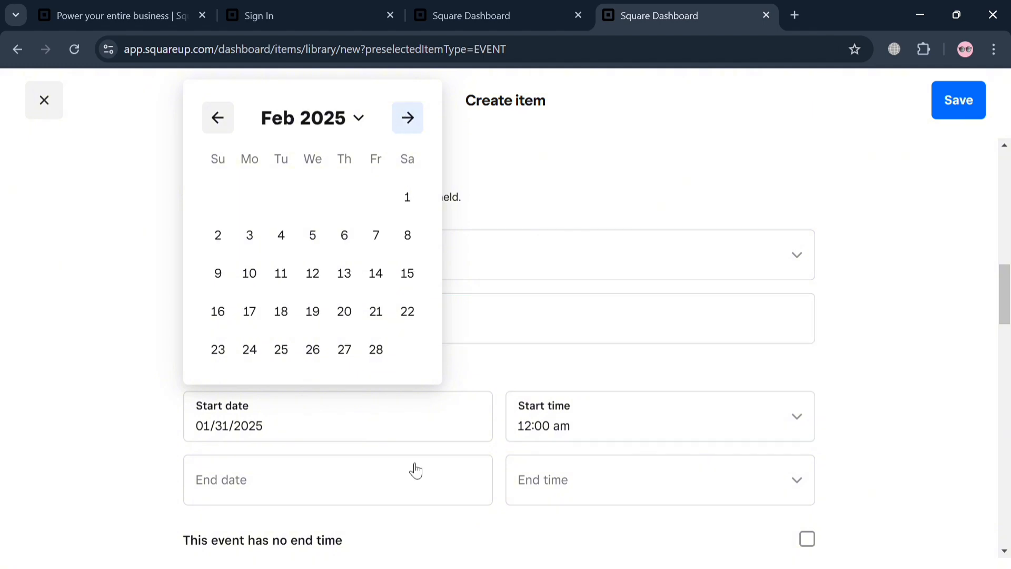
{"action": "left_click", "coordinate": [572, 429]}
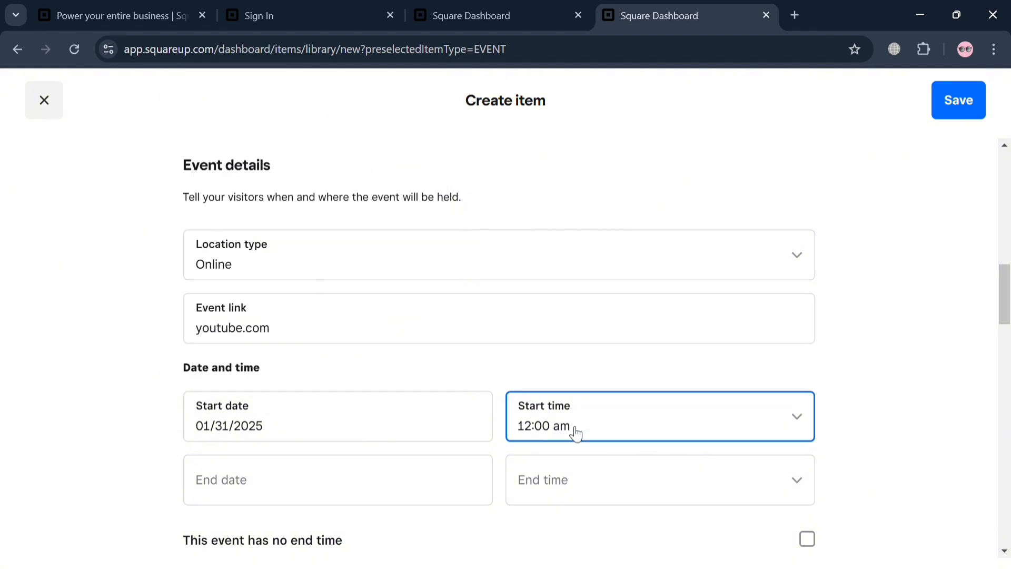
{"action": "scroll", "coordinate": [579, 383], "scroll_direction": "down", "scroll_amount": 20}
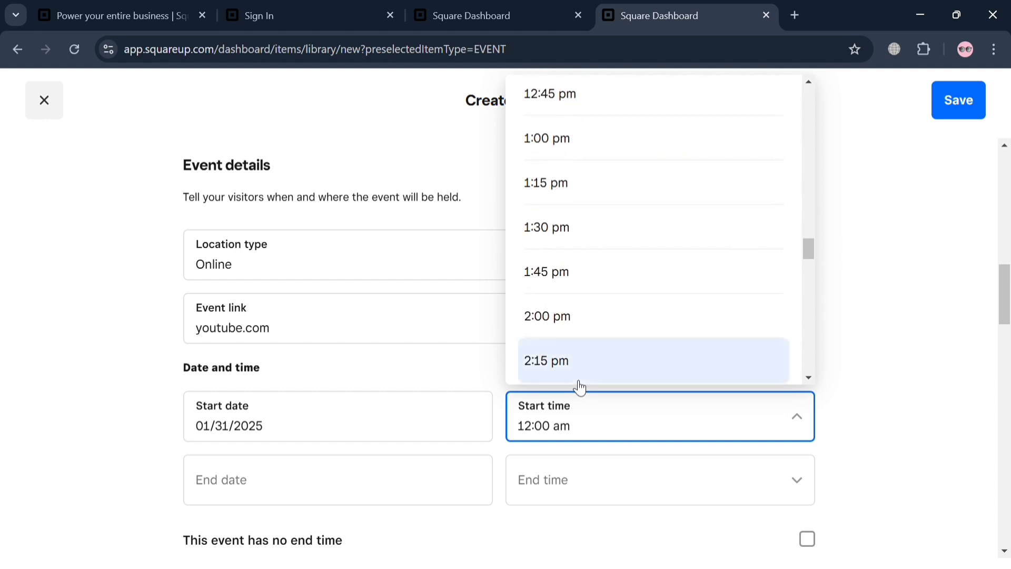
{"action": "left_click", "coordinate": [582, 337]}
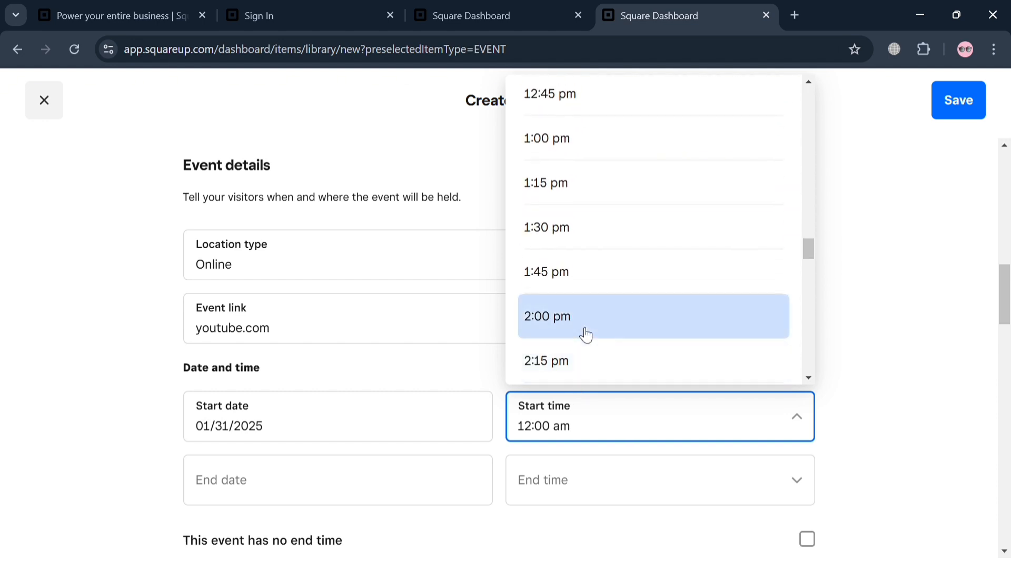
- Set the event's end date to 02/01/2025 and its end time to 7:00 am
{"action": "left_click", "coordinate": [415, 480]}
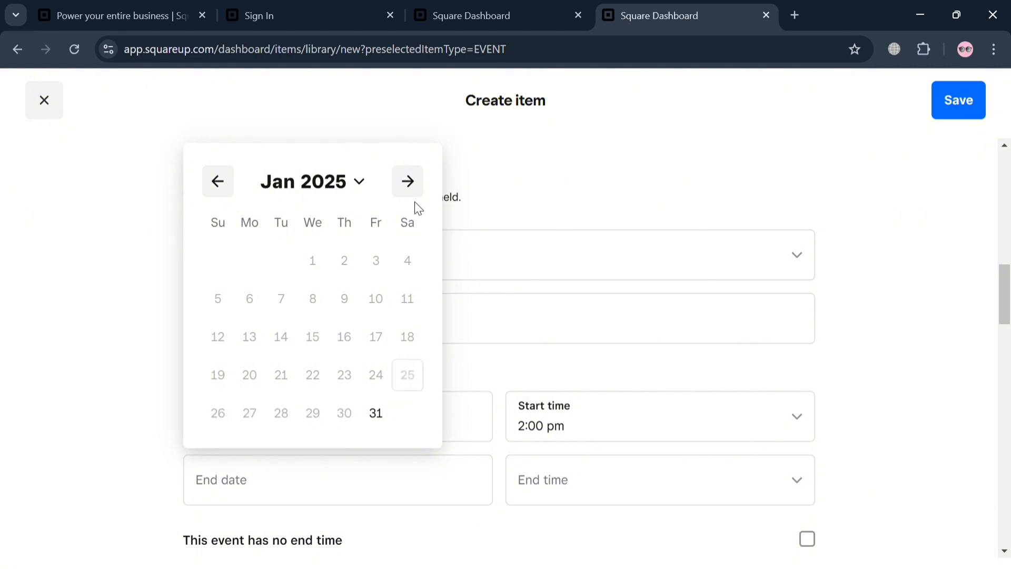
{"action": "left_click", "coordinate": [415, 184]}
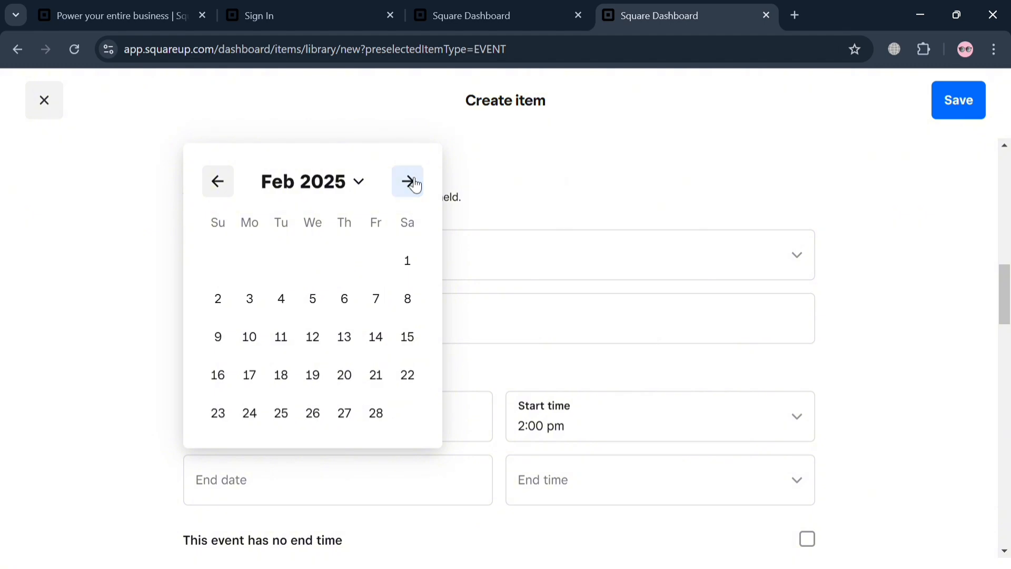
{"action": "left_click", "coordinate": [419, 260]}
{"action": "left_click", "coordinate": [561, 462]}
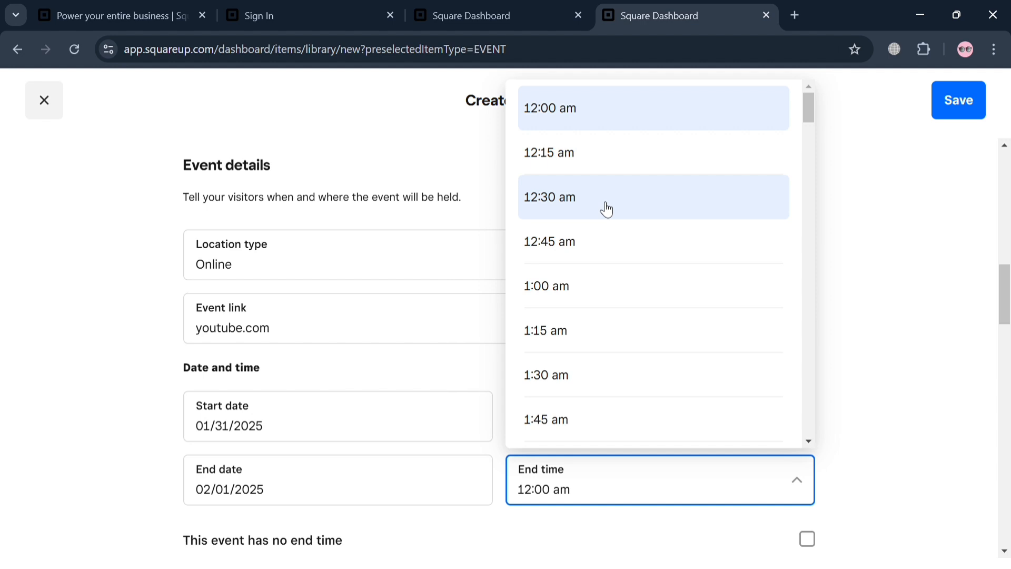
{"action": "scroll", "coordinate": [606, 209], "scroll_direction": "down", "scroll_amount": 15}
{"action": "scroll", "coordinate": [606, 209], "scroll_direction": "up", "scroll_amount": 1}
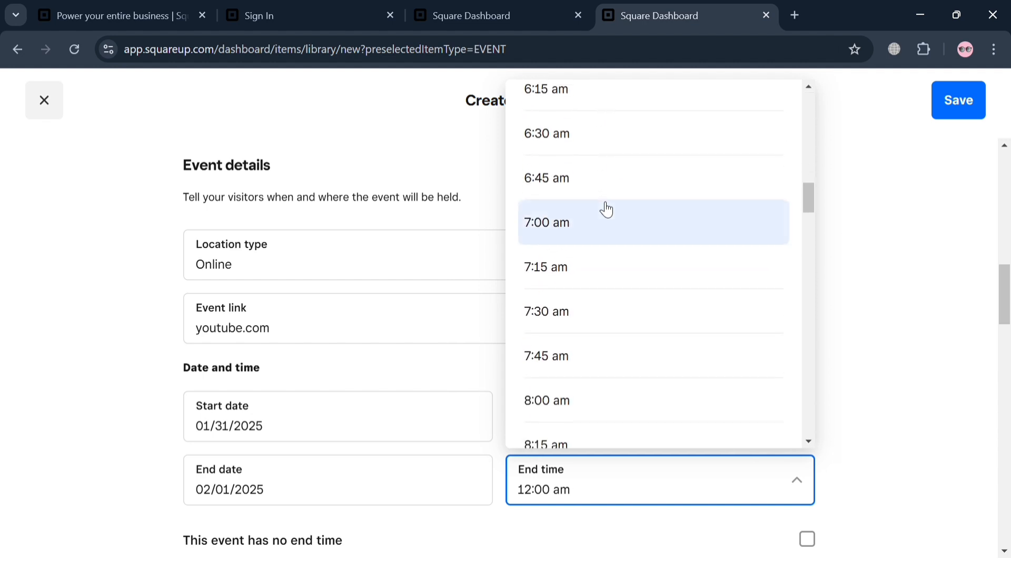
{"action": "left_click", "coordinate": [606, 209]}
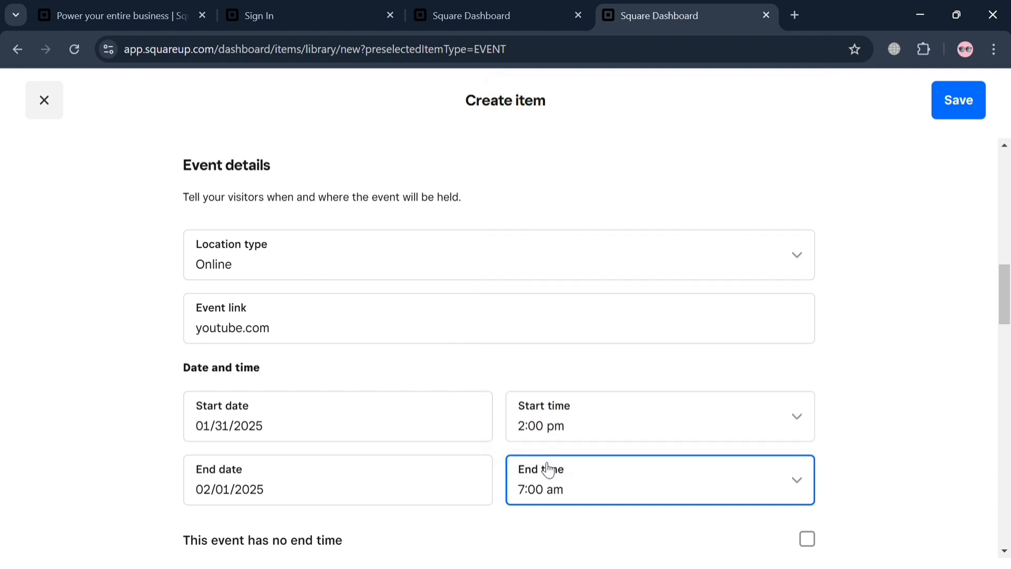
- Look through the event's time zone choices and close the list without picking another zone
{"action": "scroll", "coordinate": [546, 469], "scroll_direction": "down", "scroll_amount": 4}
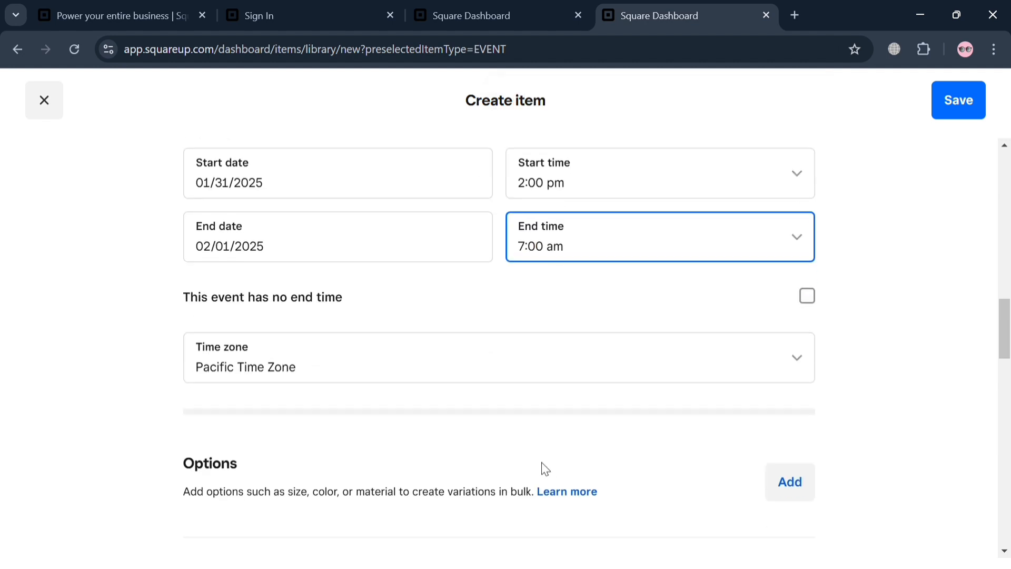
{"action": "left_click", "coordinate": [542, 365]}
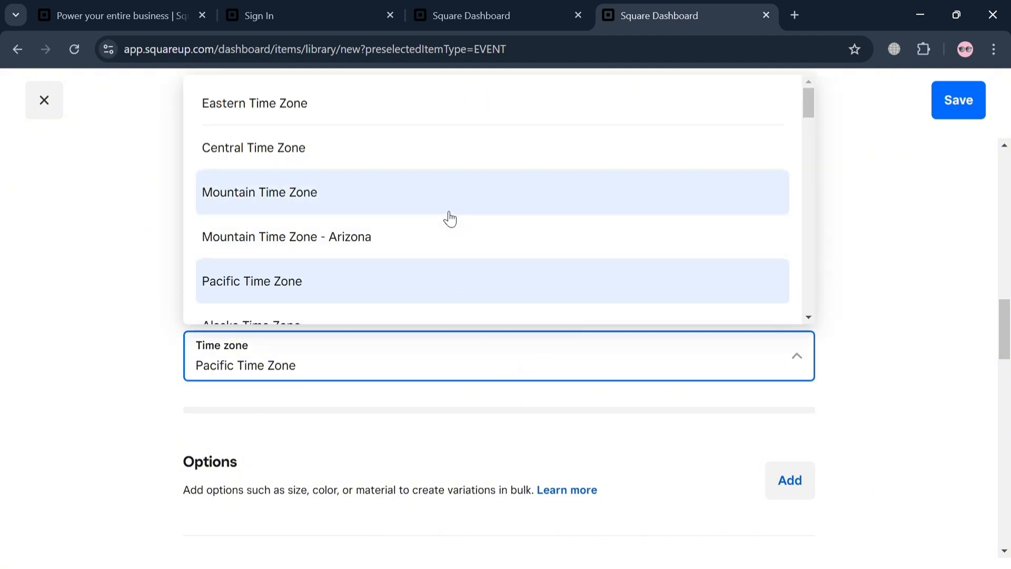
{"action": "left_click", "coordinate": [54, 228]}
{"action": "scroll", "coordinate": [562, 515], "scroll_direction": "down", "scroll_amount": 2}
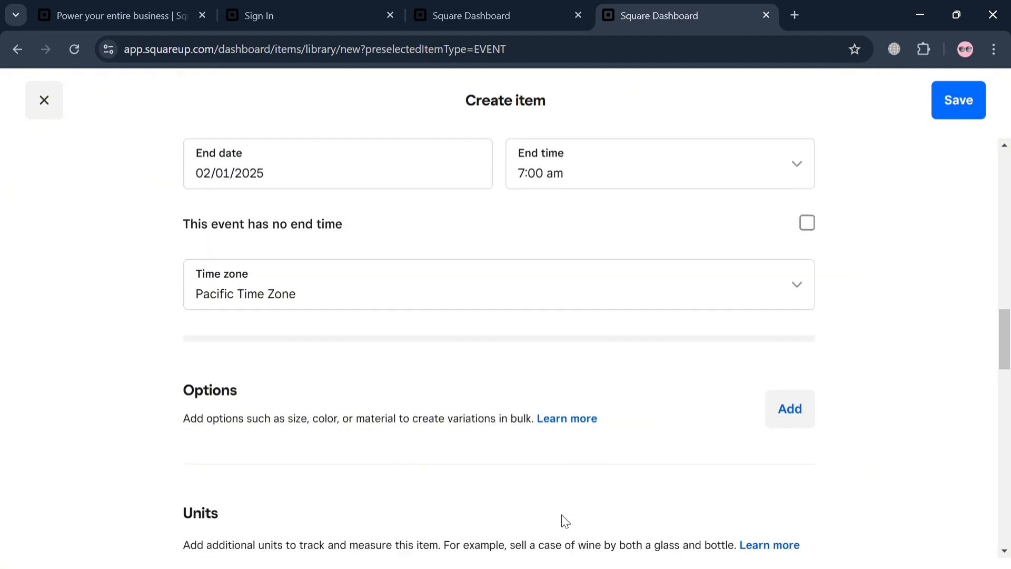
- Set the price of the event's variation to $150.00
{"action": "scroll", "coordinate": [561, 520], "scroll_direction": "down", "scroll_amount": 2}
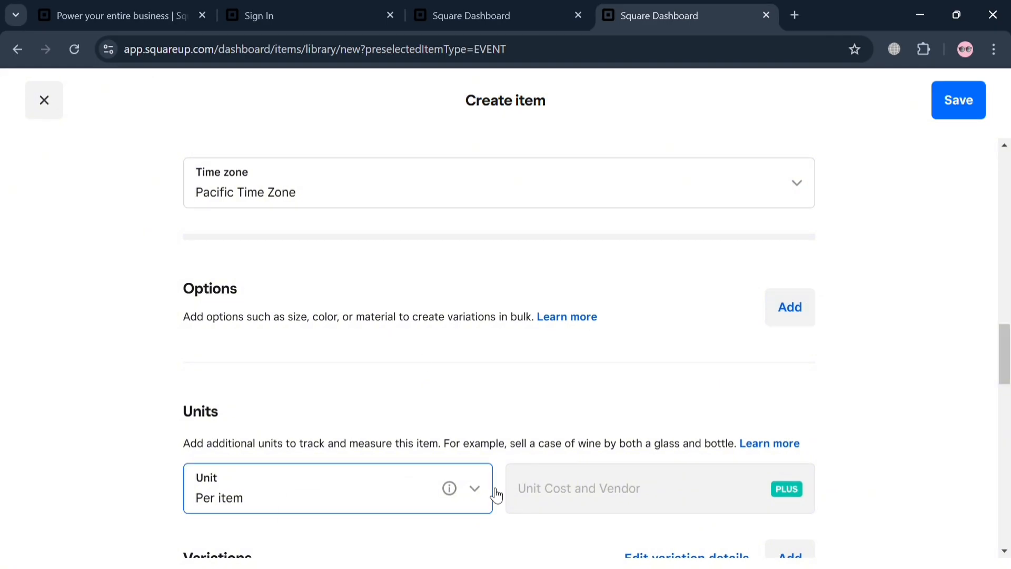
{"action": "scroll", "coordinate": [740, 448], "scroll_direction": "down", "scroll_amount": 3}
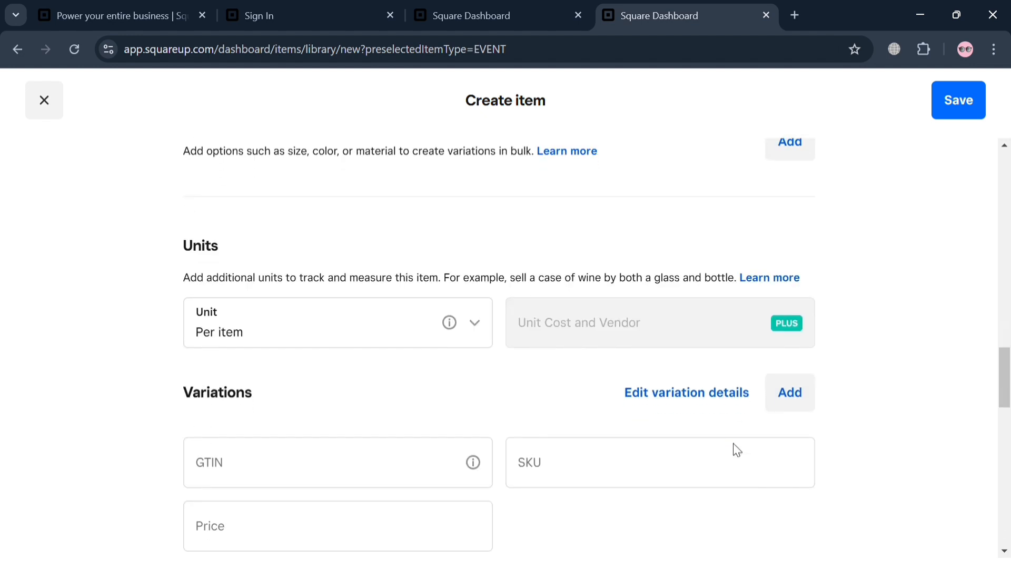
{"action": "left_click", "coordinate": [389, 516]}
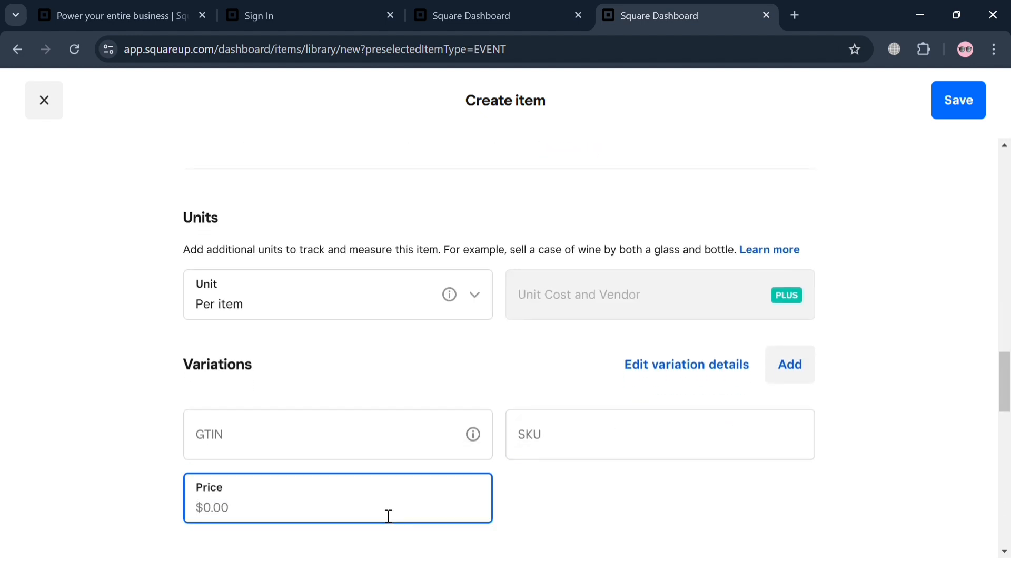
{"action": "type", "text": "150"}
{"action": "left_click", "coordinate": [509, 513]}
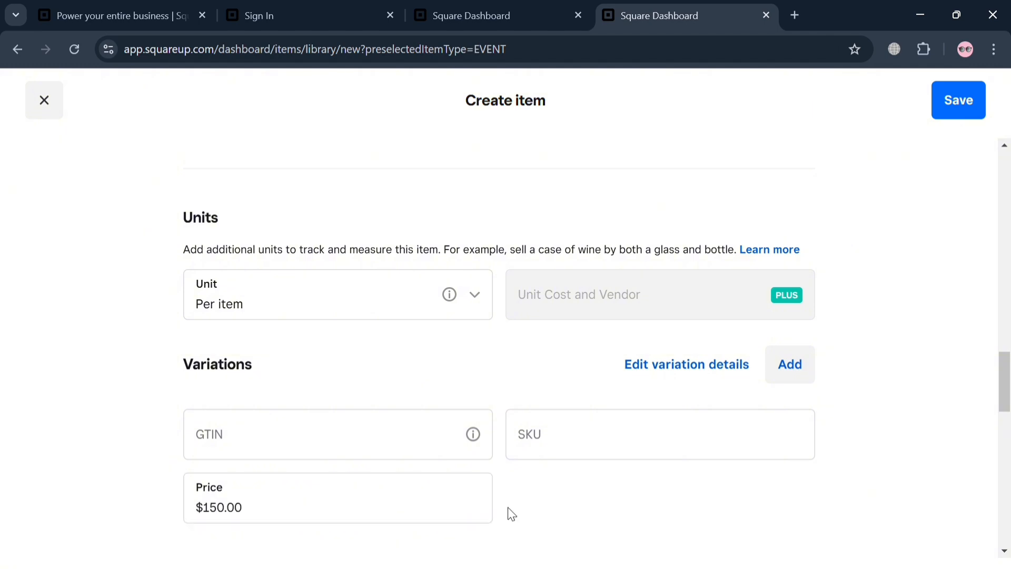
- Open the variation's stock management settings, try stock tracking on and off, and close them without applying changes
{"action": "scroll", "coordinate": [508, 514], "scroll_direction": "down", "scroll_amount": 4}
{"action": "left_click", "coordinate": [239, 284]}
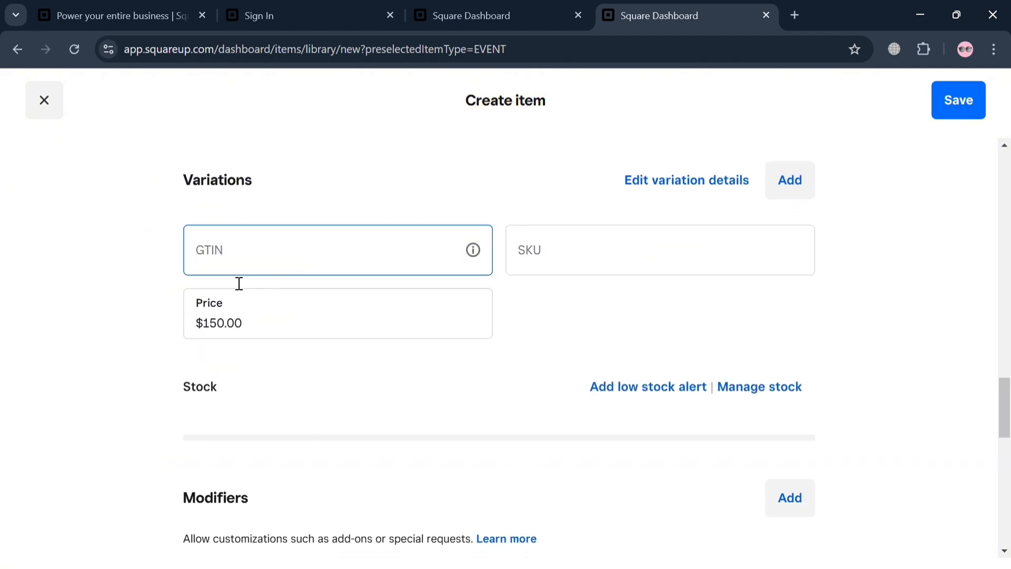
{"action": "left_click", "coordinate": [300, 395]}
{"action": "scroll", "coordinate": [309, 485], "scroll_direction": "down", "scroll_amount": 2}
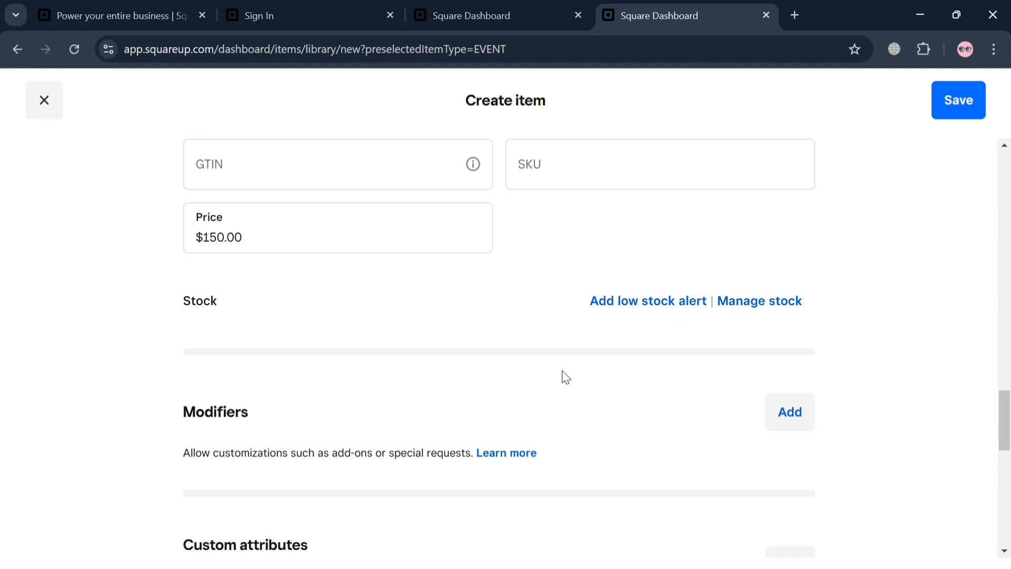
{"action": "left_click", "coordinate": [748, 307]}
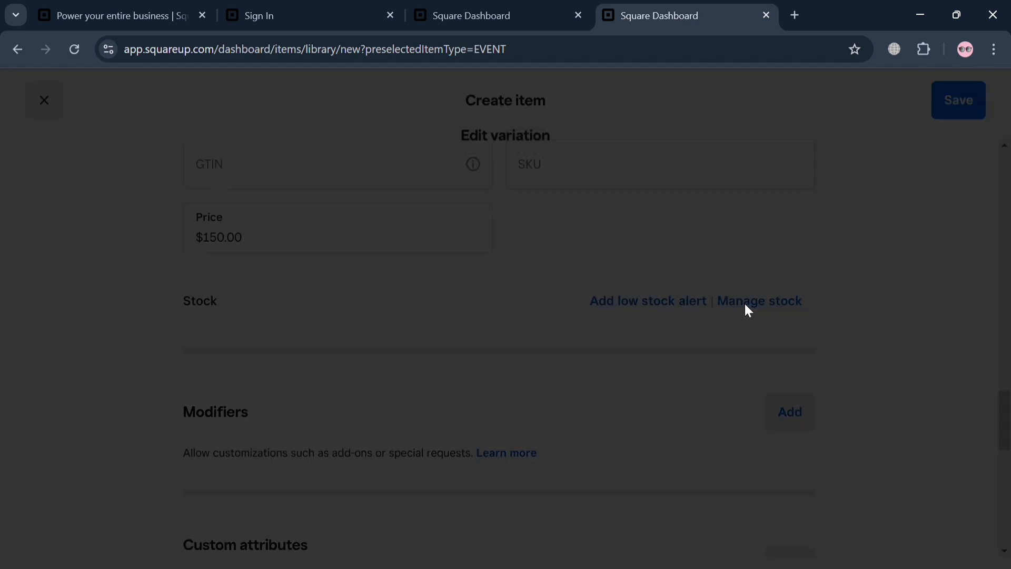
{"action": "scroll", "coordinate": [470, 395], "scroll_direction": "down", "scroll_amount": 2}
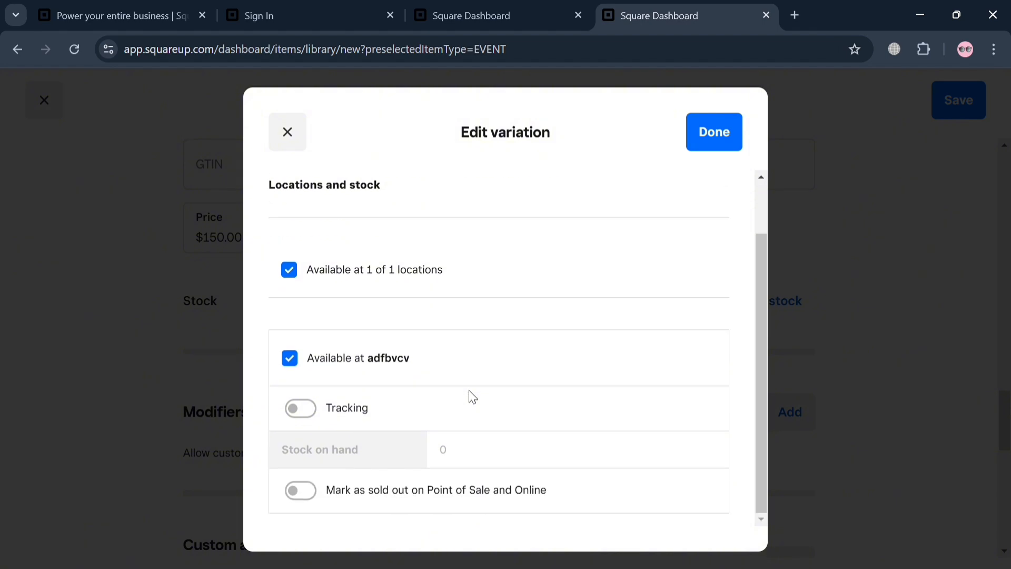
{"action": "scroll", "coordinate": [472, 397], "scroll_direction": "up", "scroll_amount": 1}
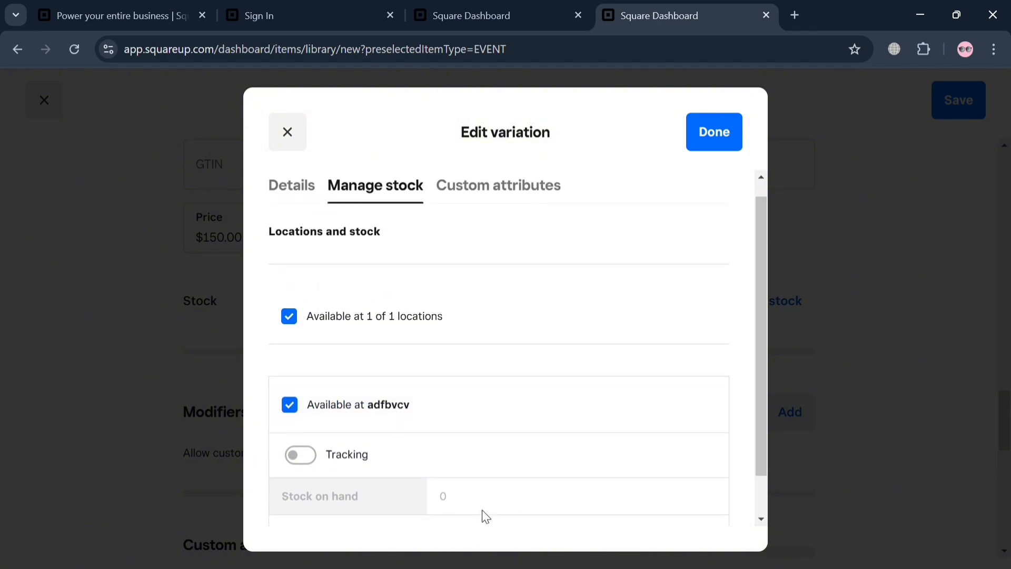
{"action": "scroll", "coordinate": [482, 509], "scroll_direction": "down", "scroll_amount": 1}
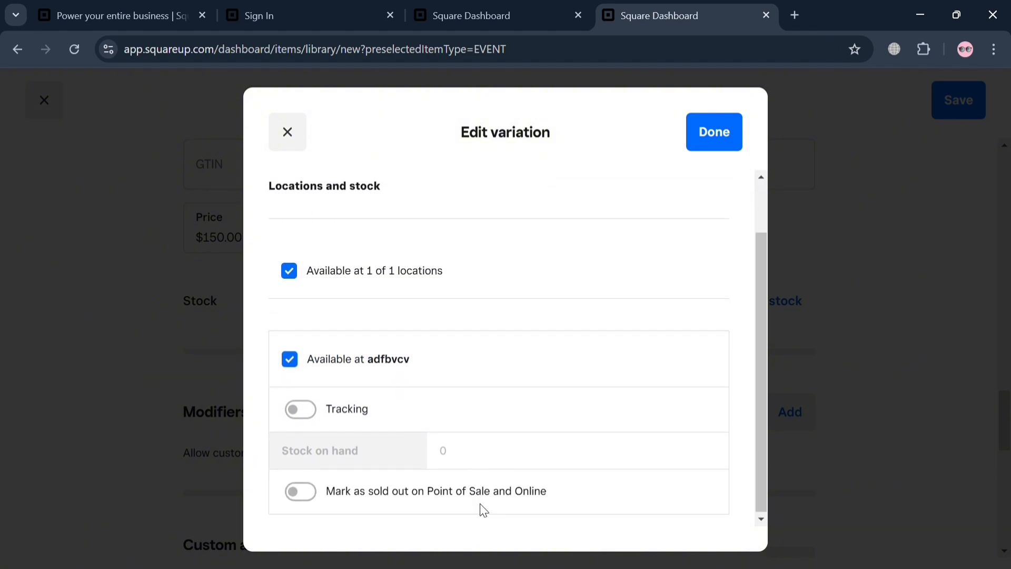
{"action": "left_click", "coordinate": [304, 410]}
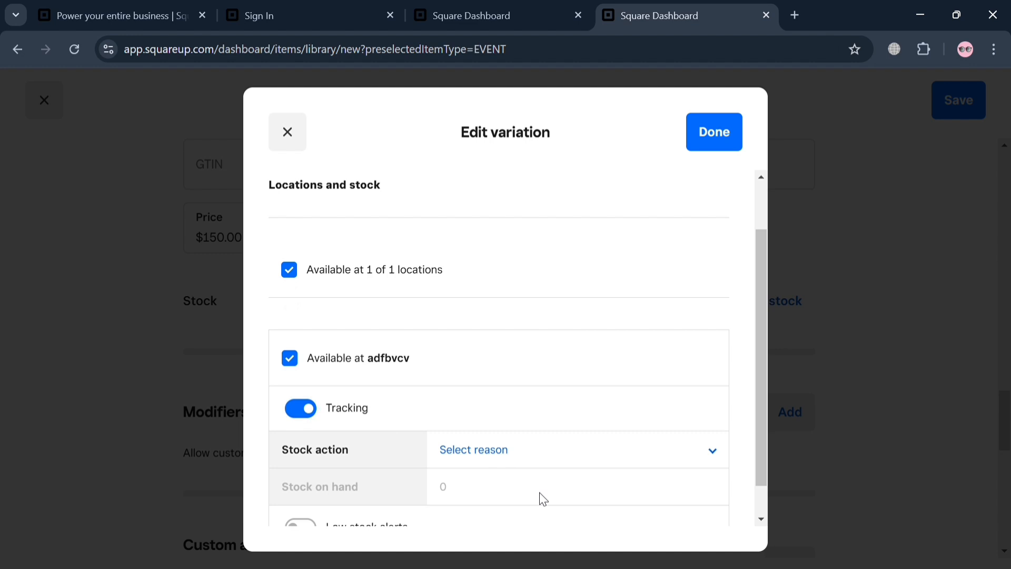
{"action": "left_click", "coordinate": [303, 409]}
{"action": "scroll", "coordinate": [595, 306], "scroll_direction": "up", "scroll_amount": 2}
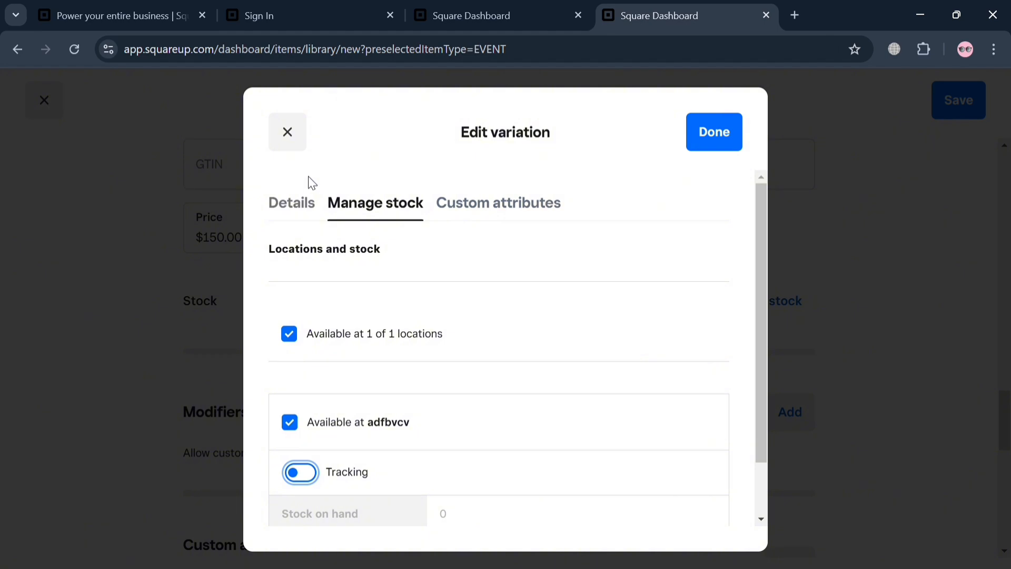
{"action": "left_click", "coordinate": [288, 142]}
- Try the Skip item details screen option under the item's checkout behavior and leave it off
{"action": "scroll", "coordinate": [468, 384], "scroll_direction": "down", "scroll_amount": 5}
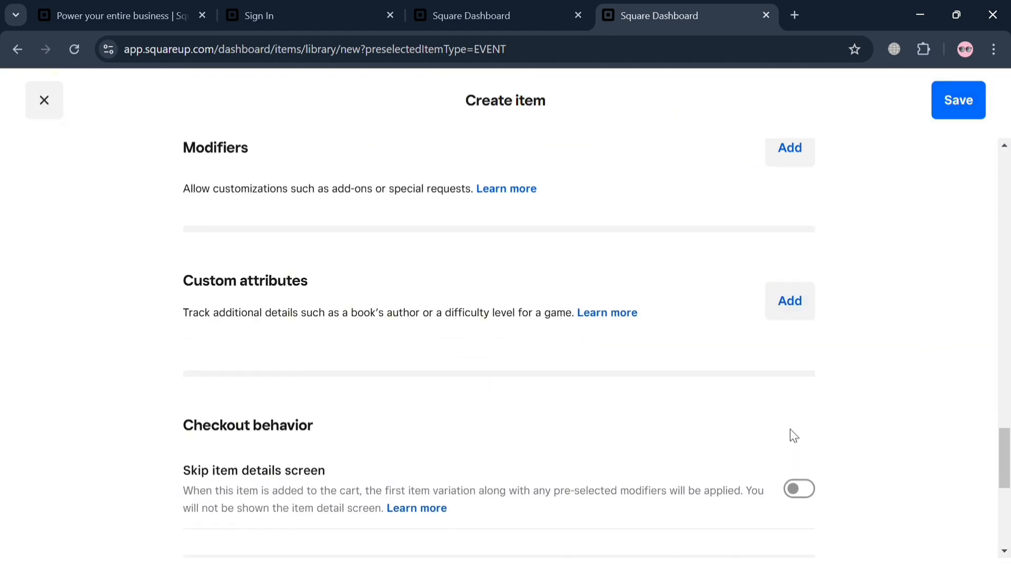
{"action": "left_click", "coordinate": [813, 485]}
{"action": "scroll", "coordinate": [804, 487], "scroll_direction": "down", "scroll_amount": 3}
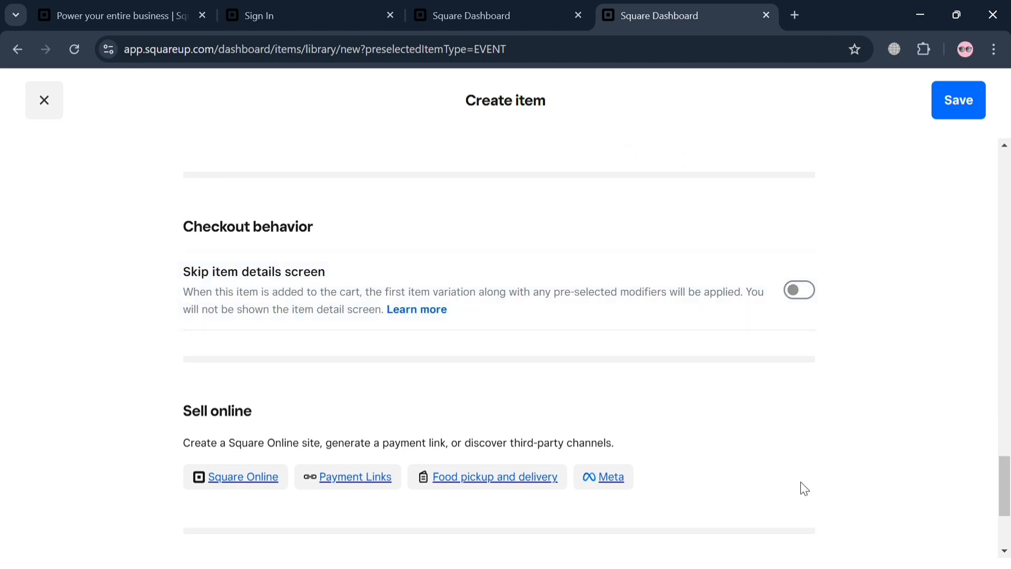
{"action": "scroll", "coordinate": [801, 485], "scroll_direction": "up", "scroll_amount": 4}
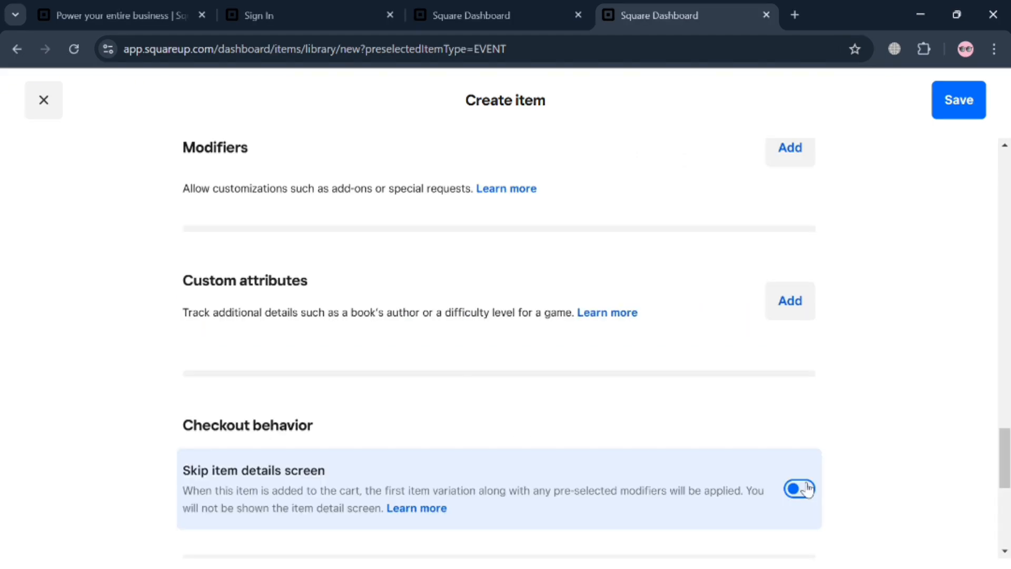
- Review the online selling and subscription sections, and save the new event item to the library
{"action": "scroll", "coordinate": [809, 488], "scroll_direction": "down", "scroll_amount": 7}
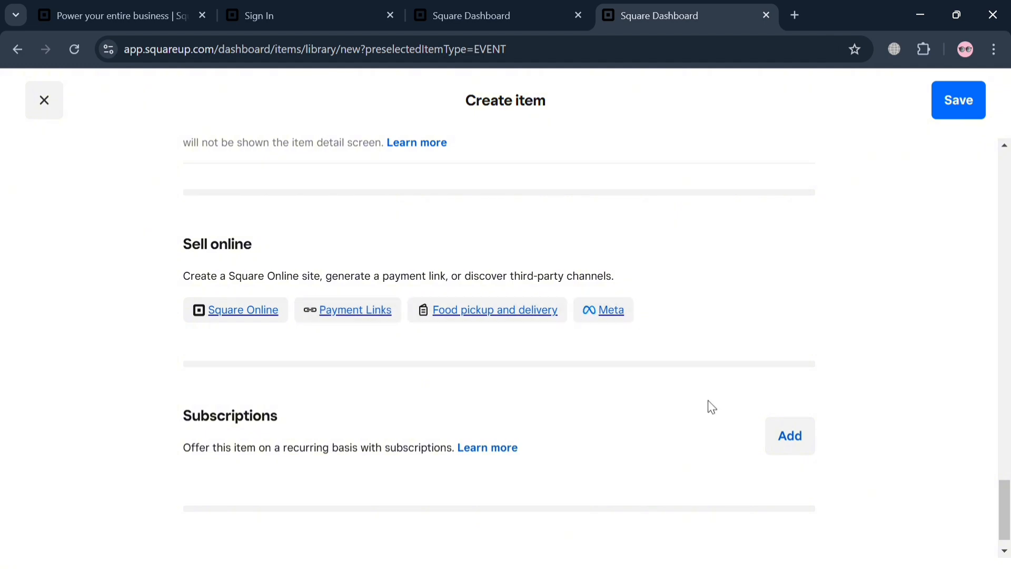
{"action": "scroll", "coordinate": [739, 468], "scroll_direction": "down", "scroll_amount": 1}
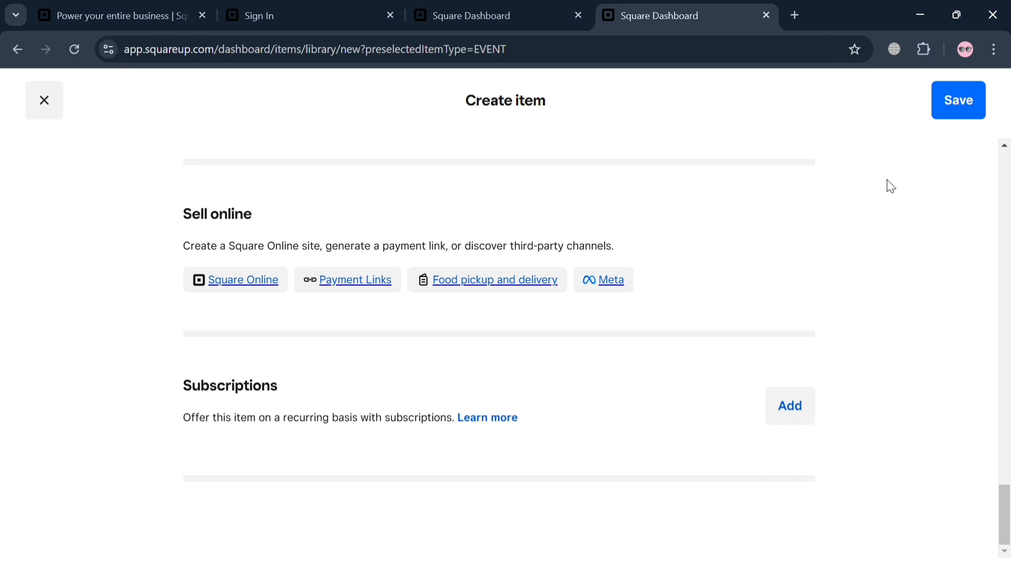
{"action": "left_click", "coordinate": [974, 113]}
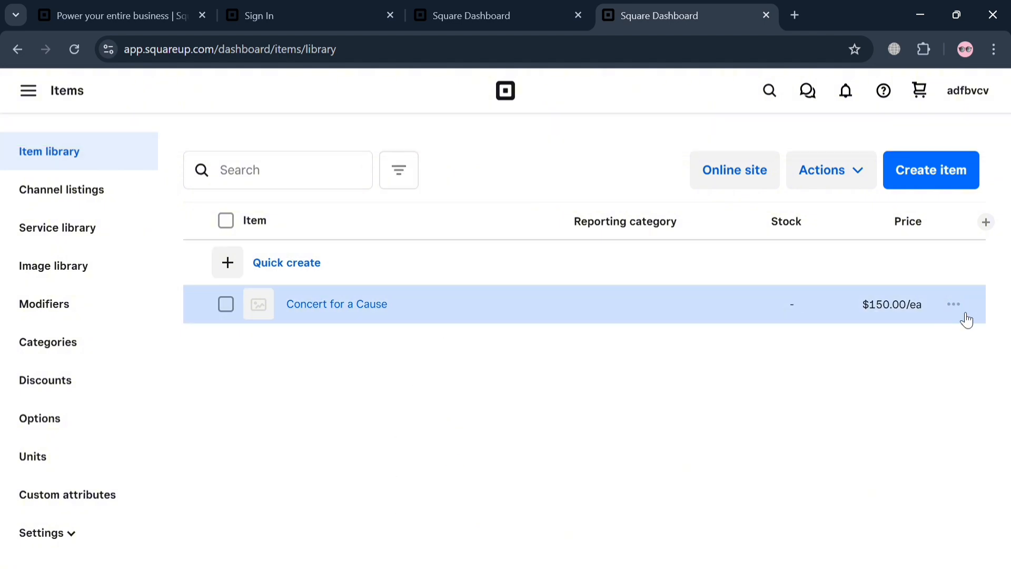
- Look through the actions available for the Concert for a Cause item and dismiss them without choosing one
{"action": "left_click", "coordinate": [955, 305]}
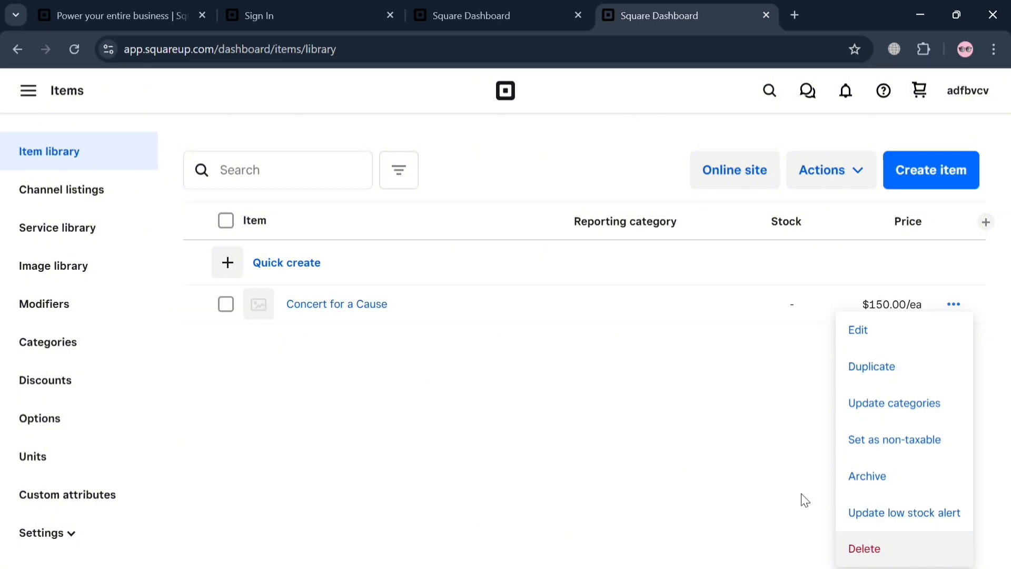
{"action": "left_click", "coordinate": [585, 457]}
{"action": "left_click", "coordinate": [242, 305]}
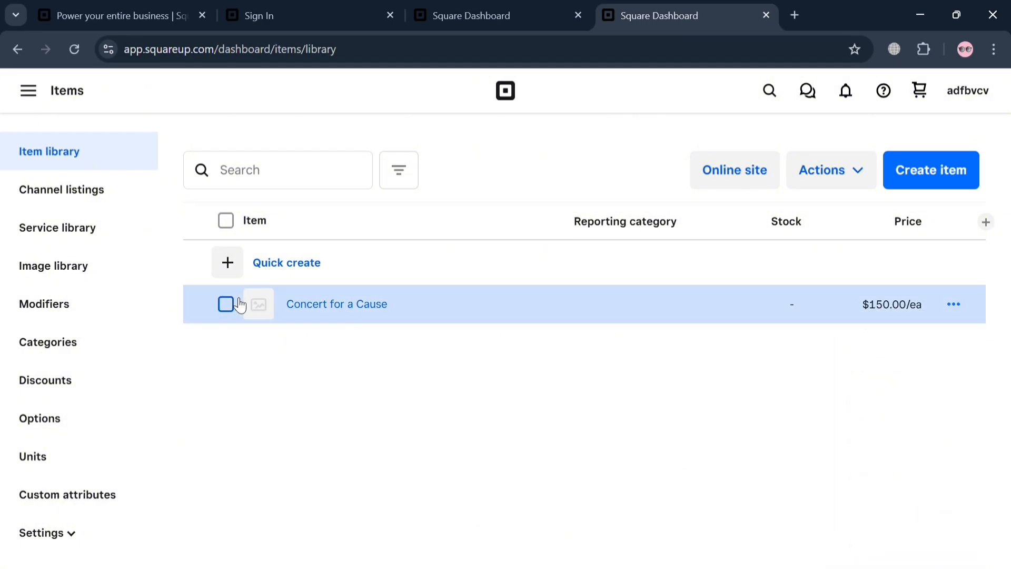